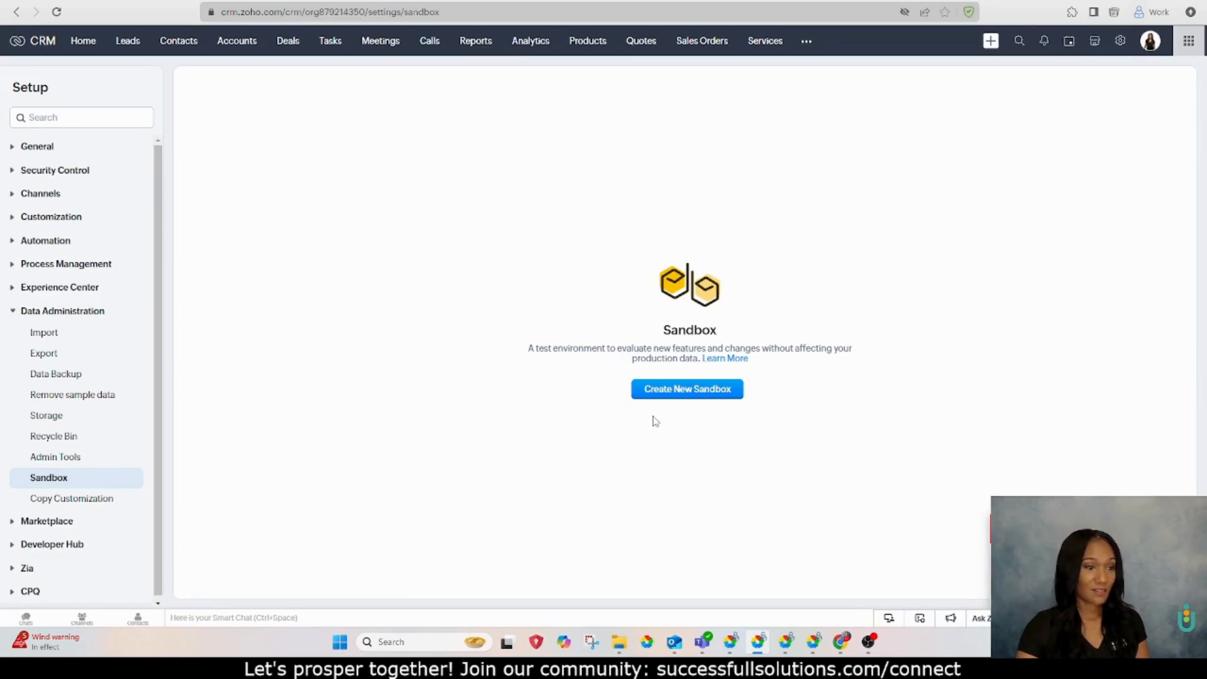
- Start a new sandbox named Demo Sandbox and set its type to Configuration and Data
left_click(684, 388)
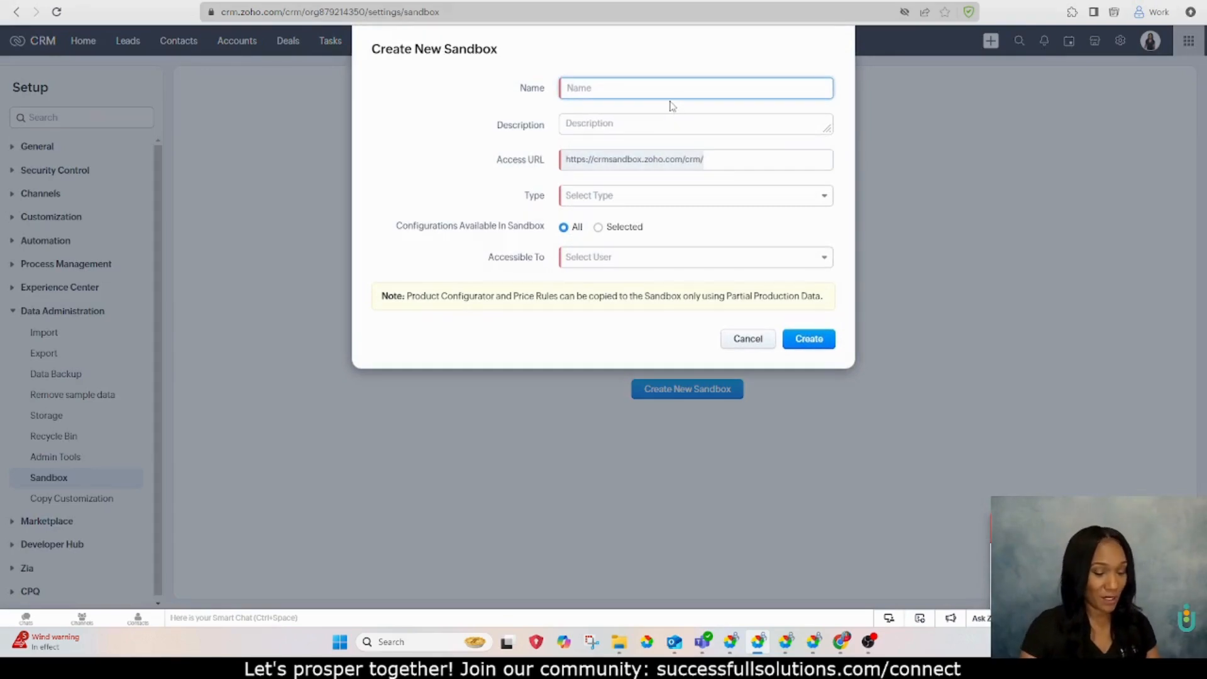
type("Test Sandbox")
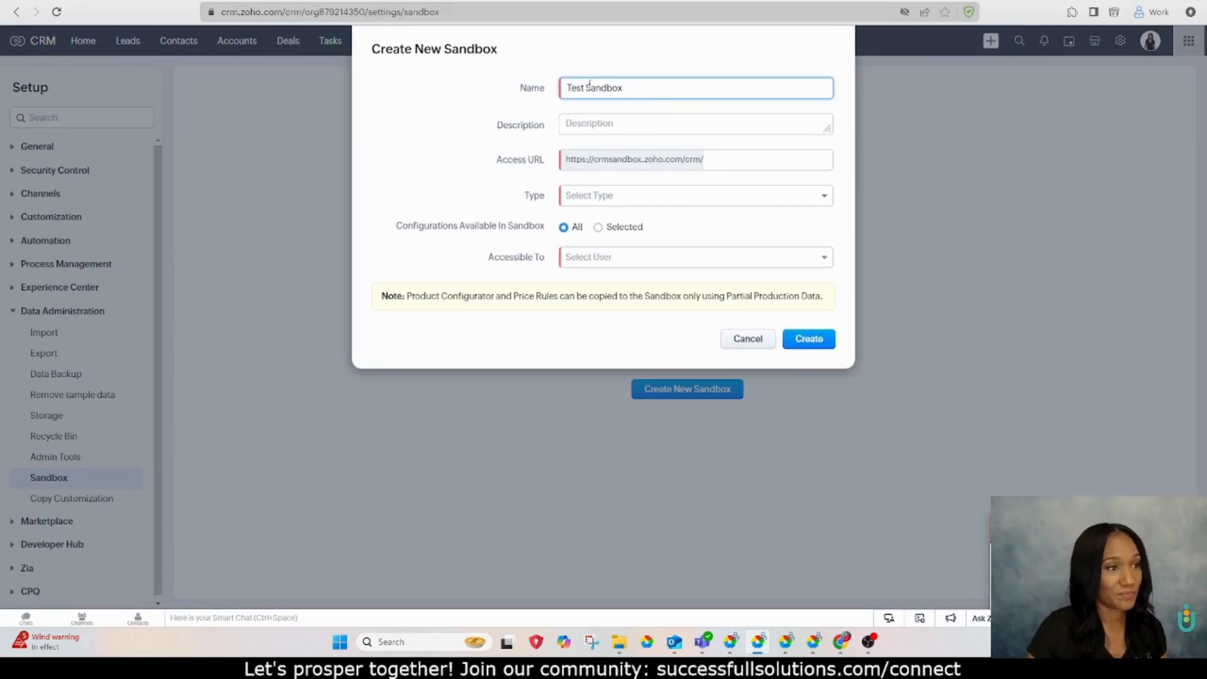
double_click(568, 88)
key("BackSpace")
type("Demo")
left_click(642, 199)
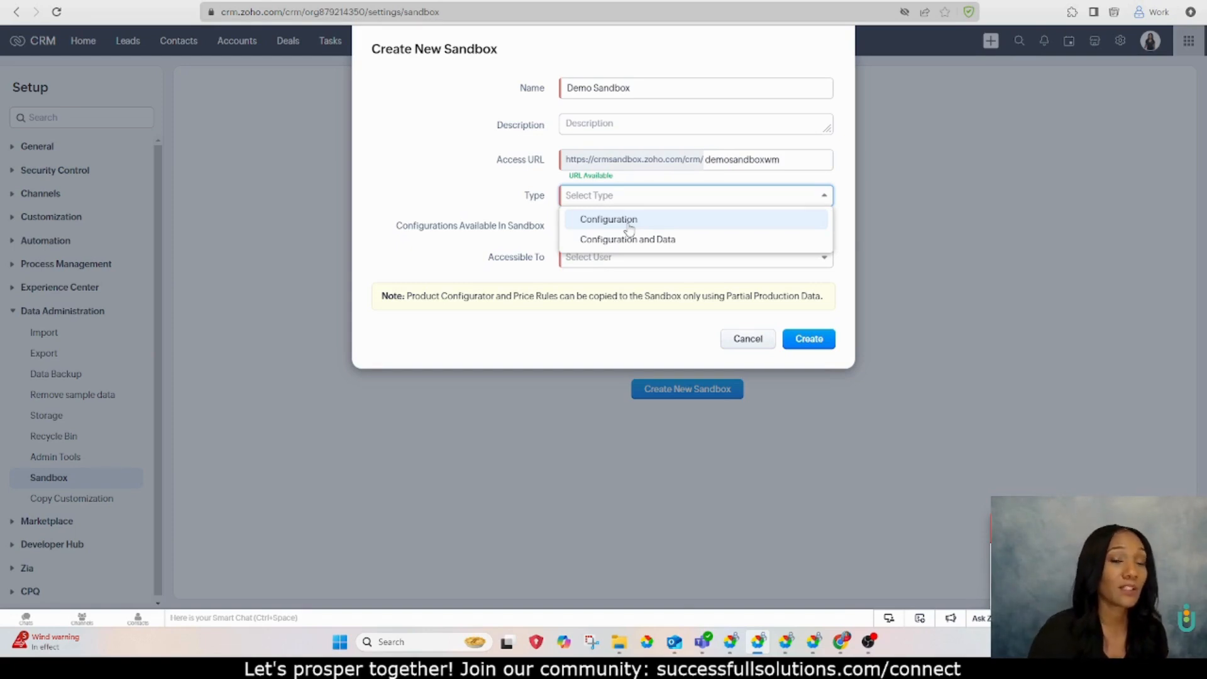
left_click(628, 239)
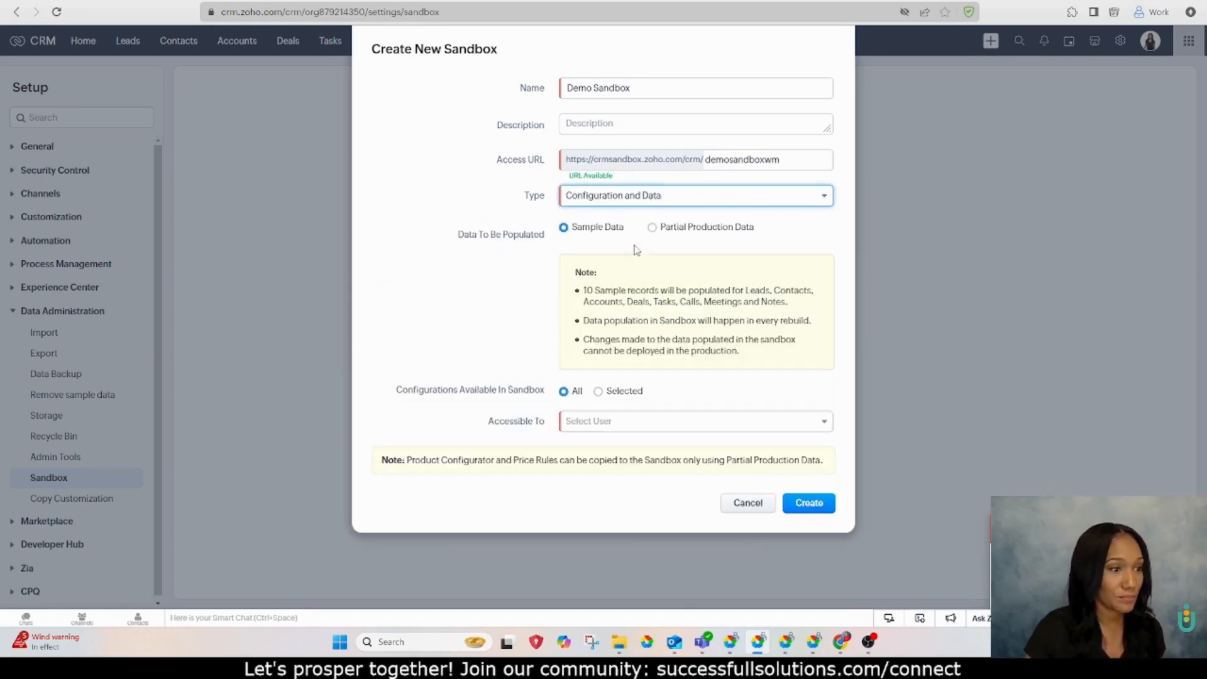
left_click_drag(583, 291, 658, 291)
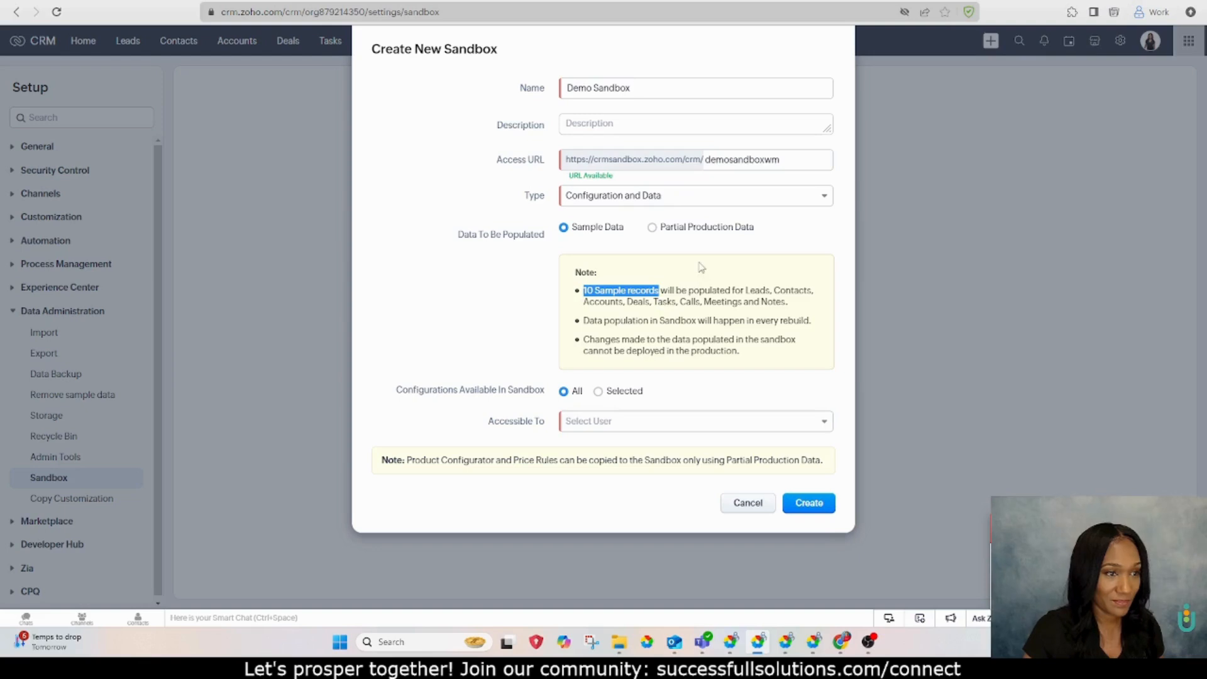
left_click(652, 227)
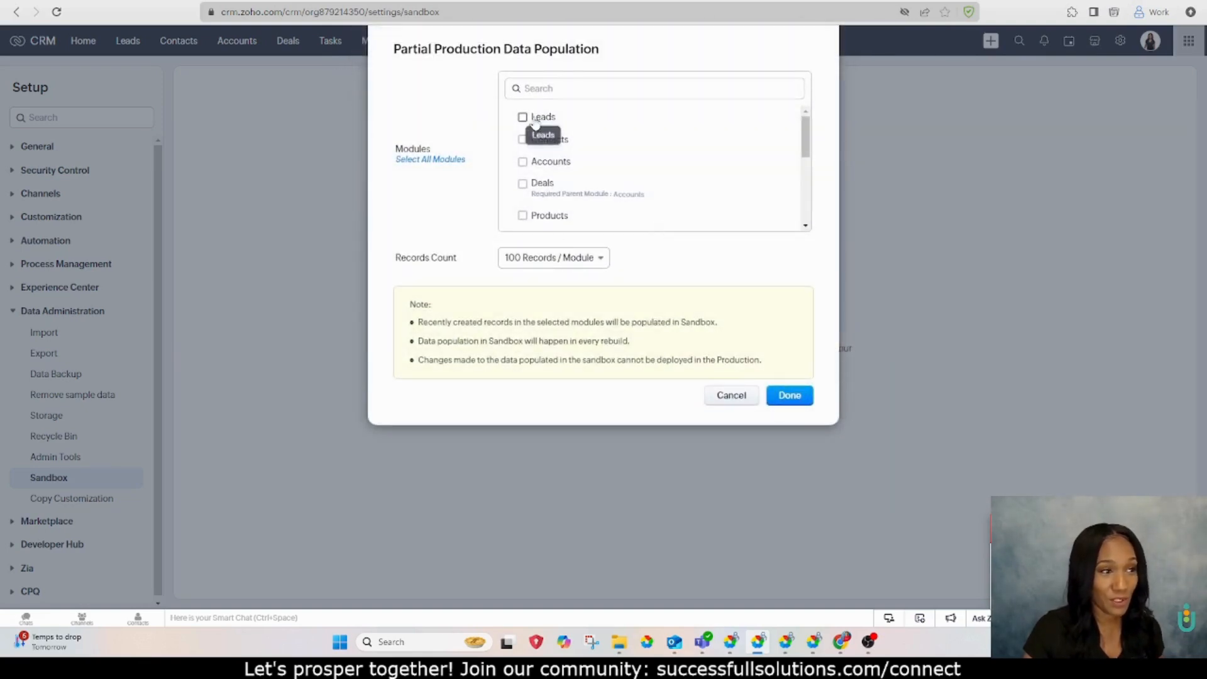
left_click(546, 260)
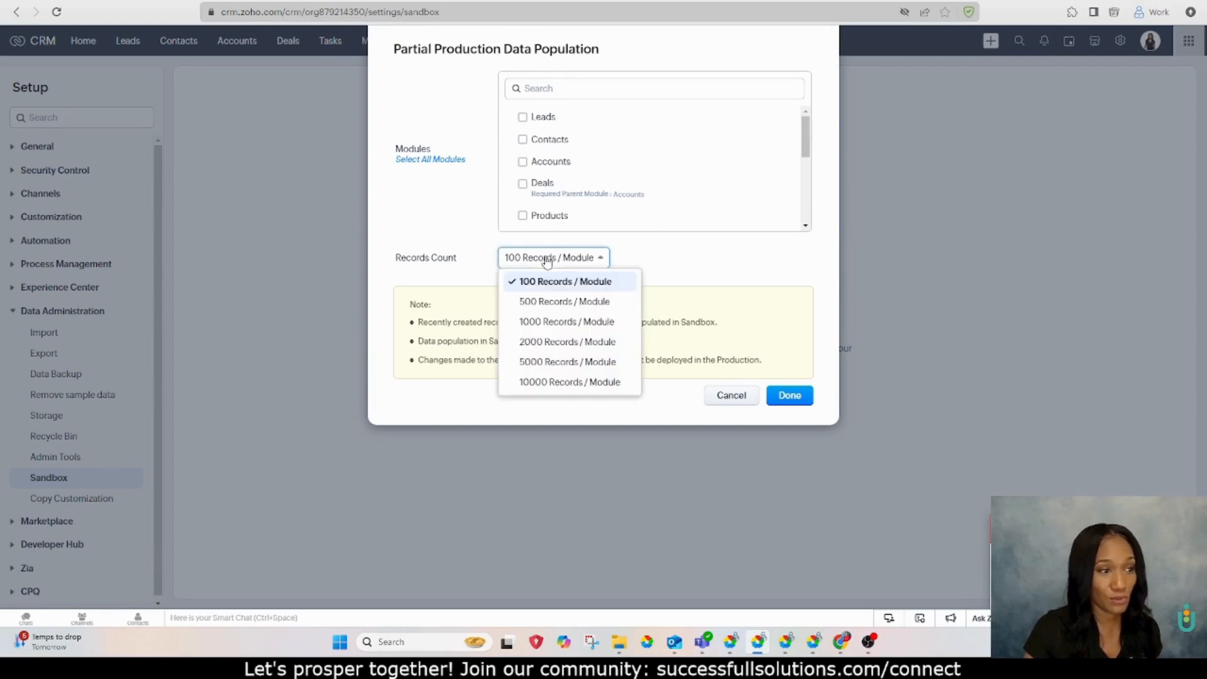
left_click(659, 253)
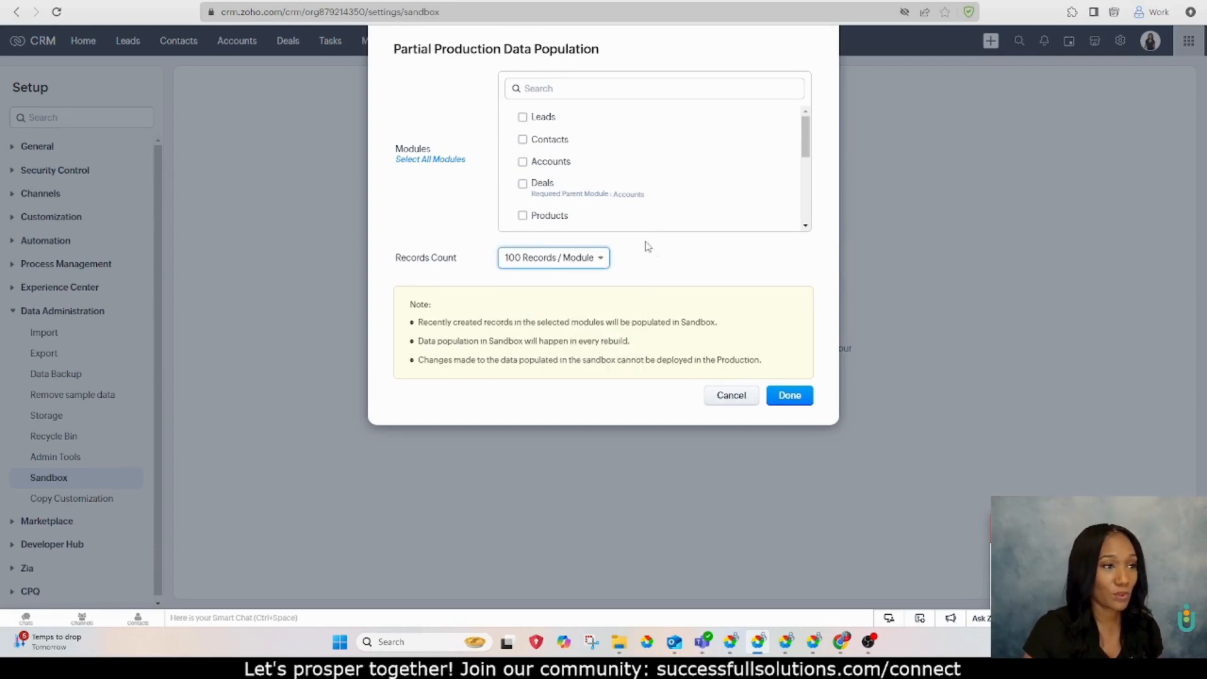
left_click(723, 399)
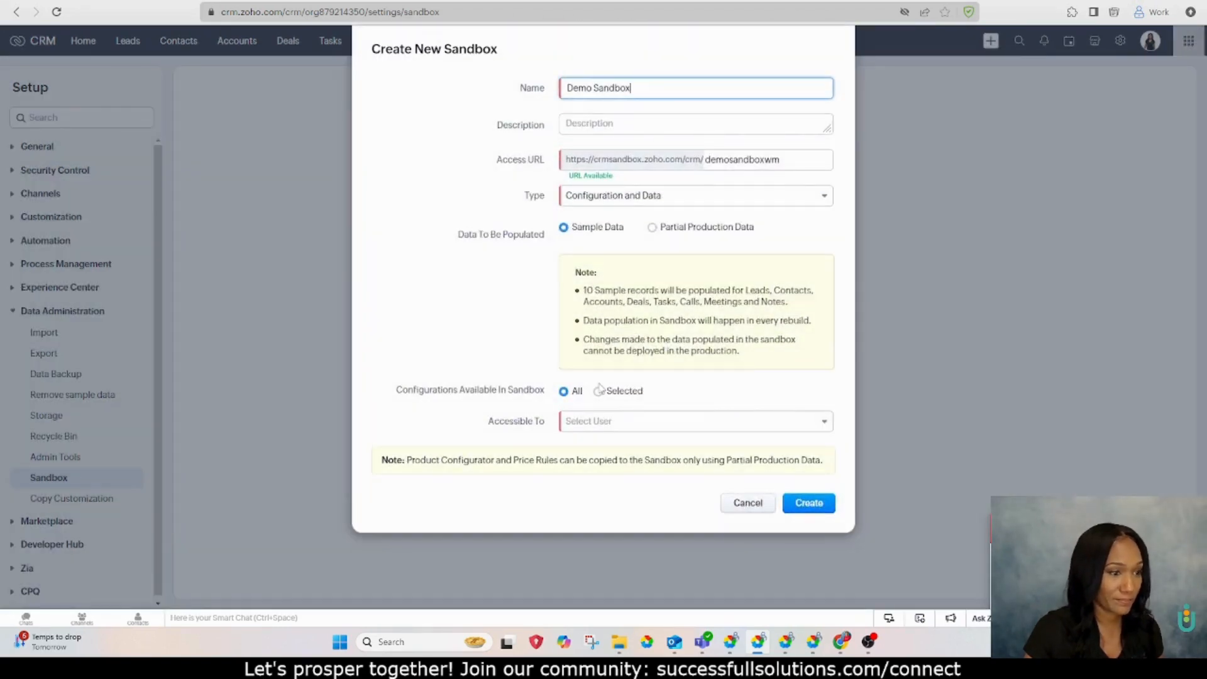
- Make the sandbox accessible to the SFS Demo user and create it
left_click(583, 420)
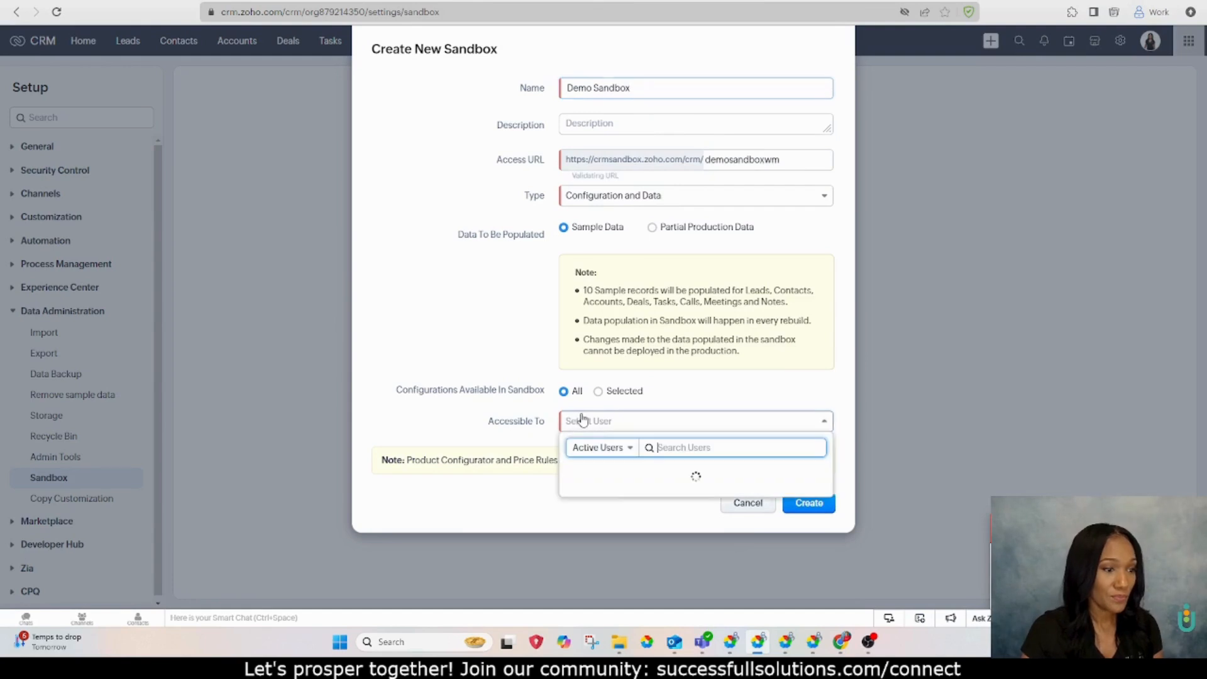
left_click(644, 475)
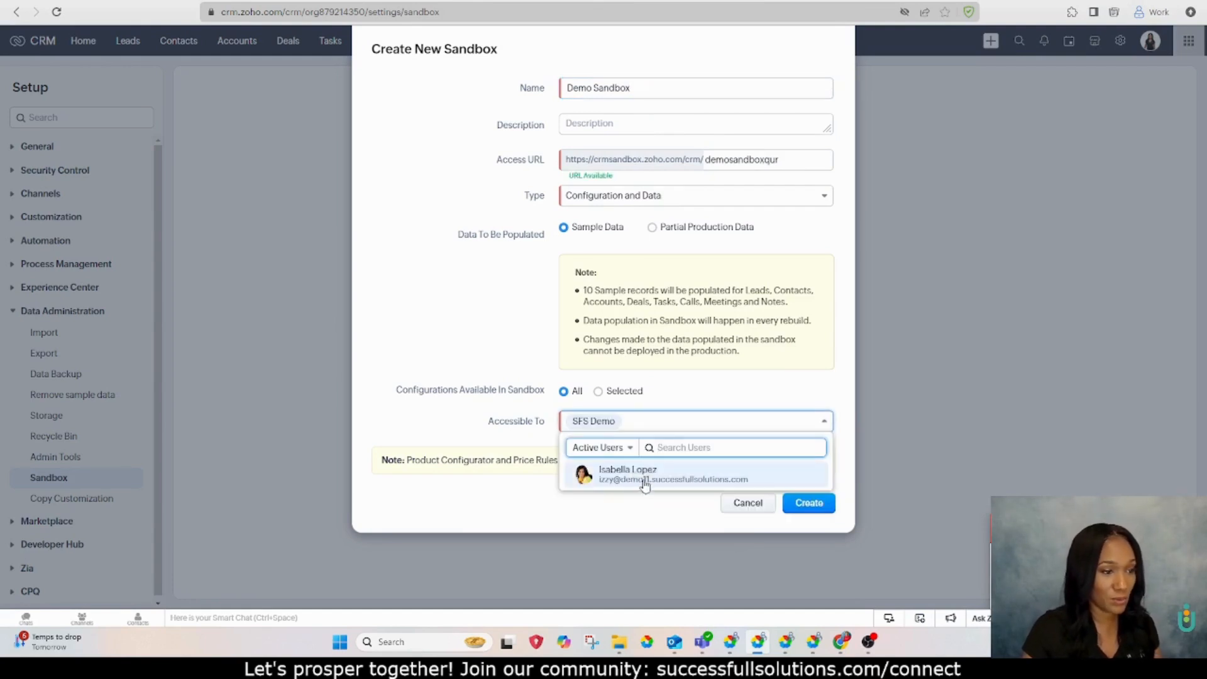
left_click(760, 388)
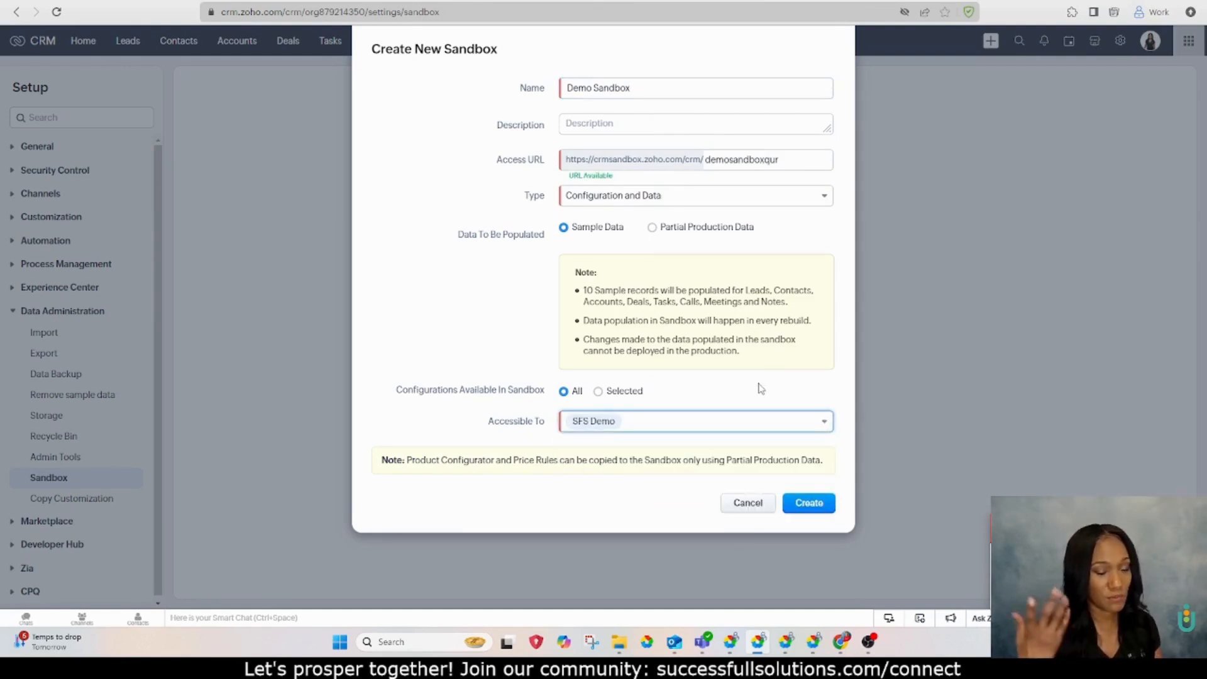
left_click(809, 502)
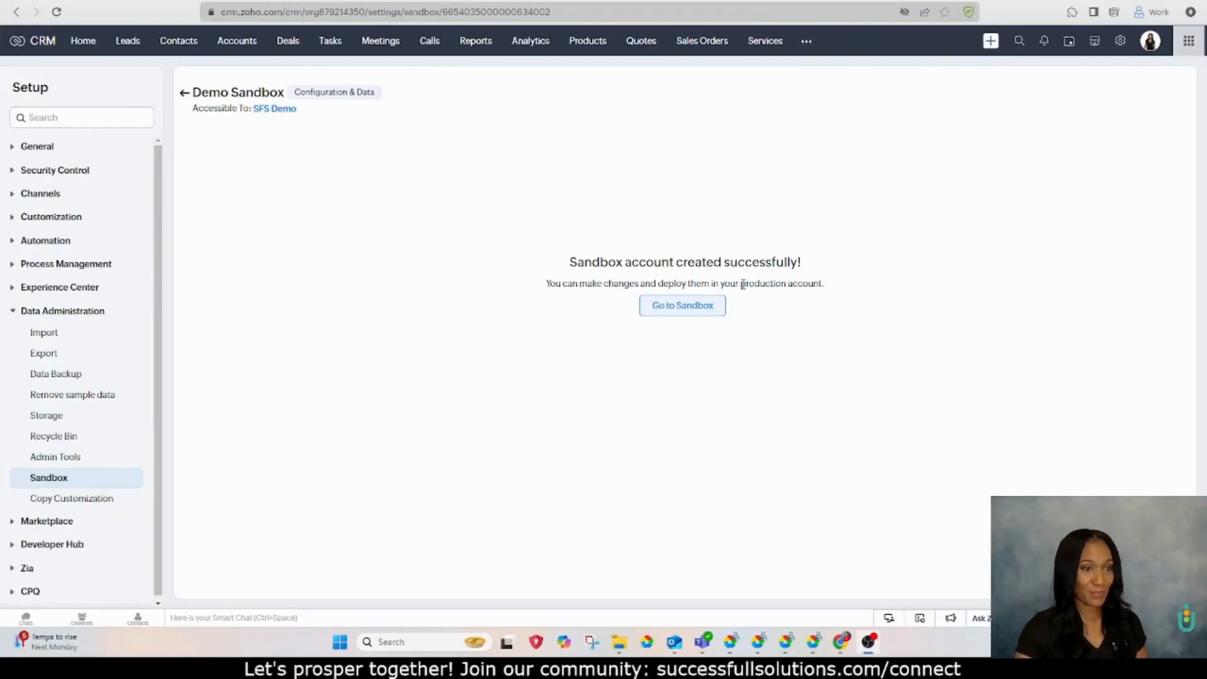
- Open the new Demo Sandbox, check its change set list in the production account, and return to the sandbox
left_click(681, 306)
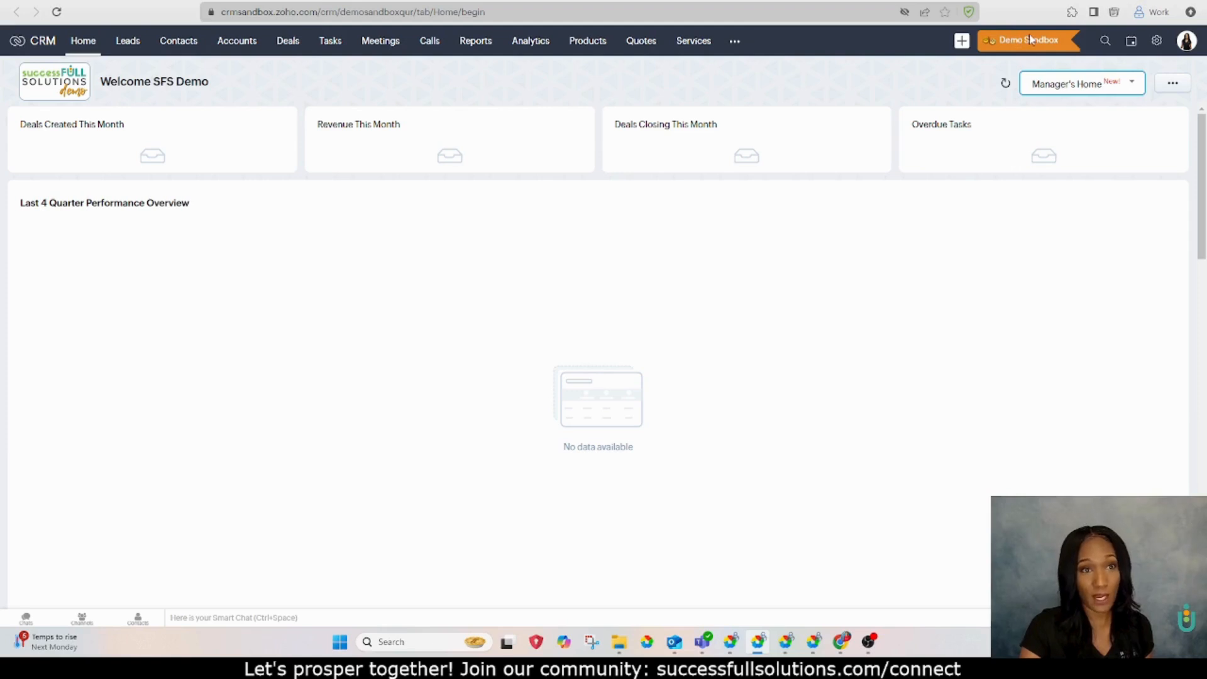
left_click(85, 1)
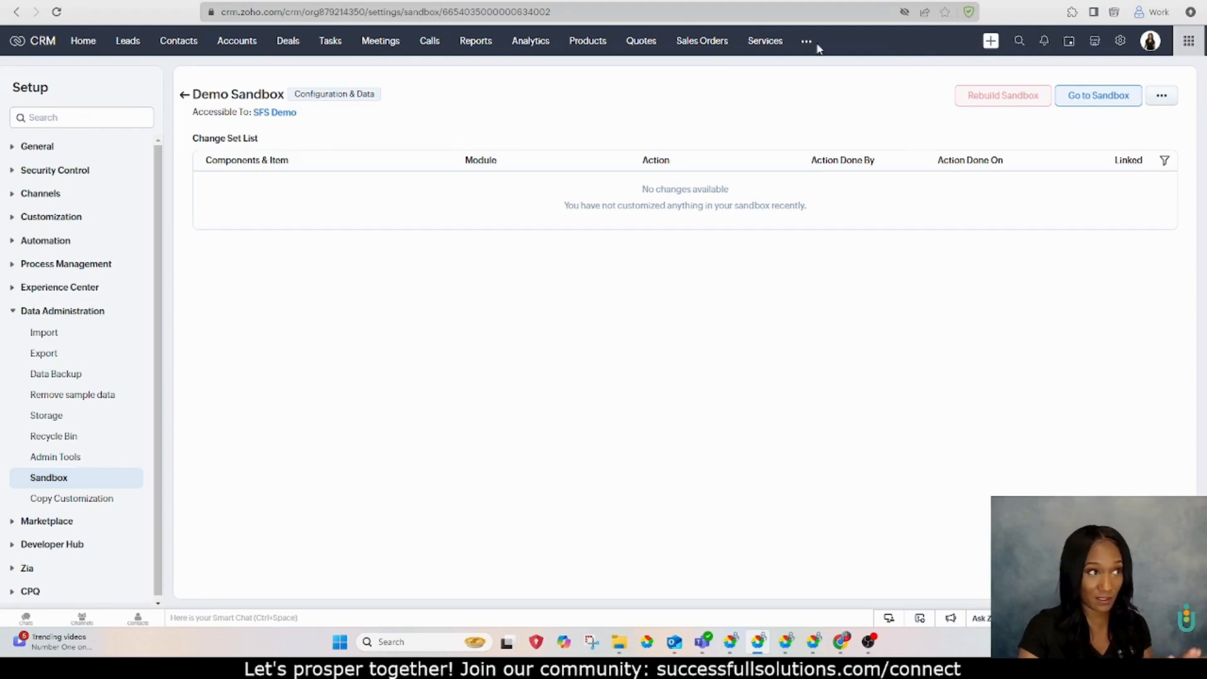
left_click(238, 1)
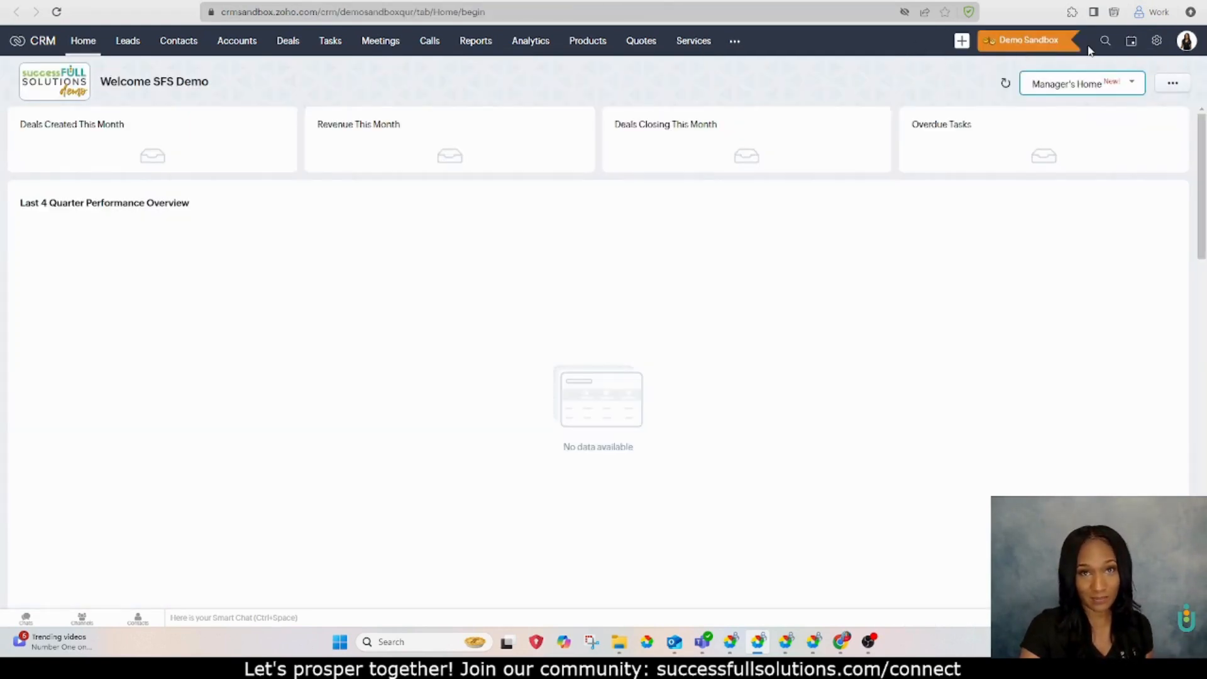
- Review the sandbox's sample records in the Leads, Contacts and Accounts modules, dismissing the notification request
left_click(127, 41)
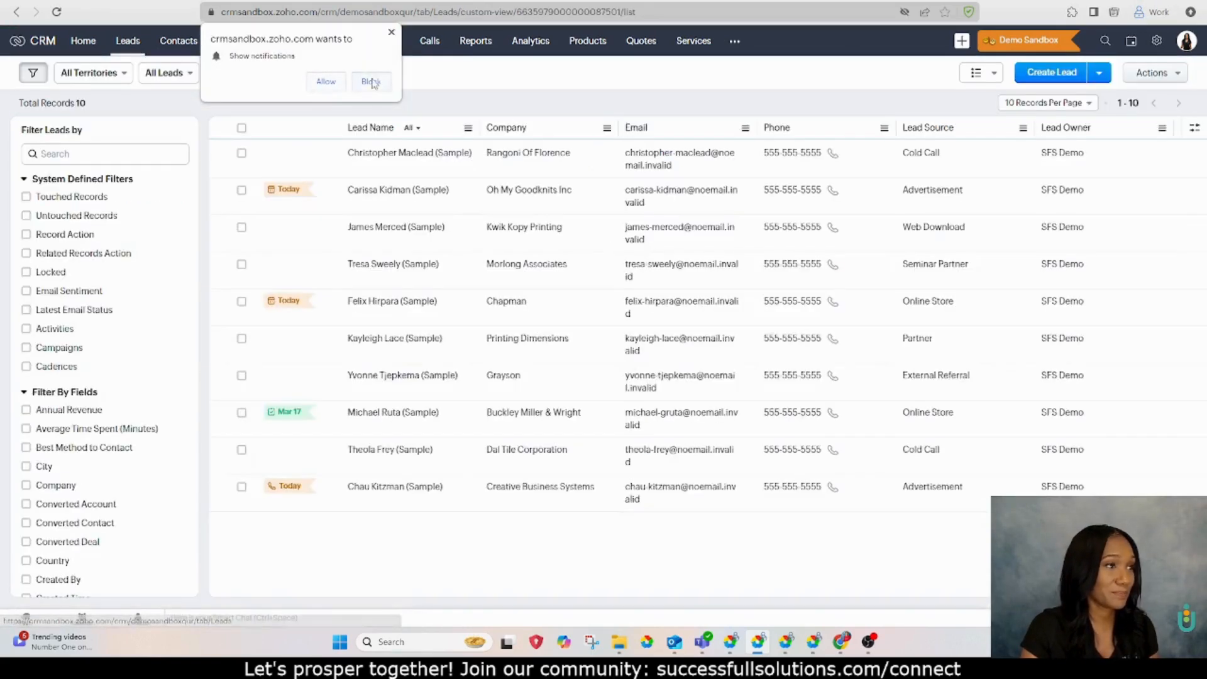
left_click(391, 32)
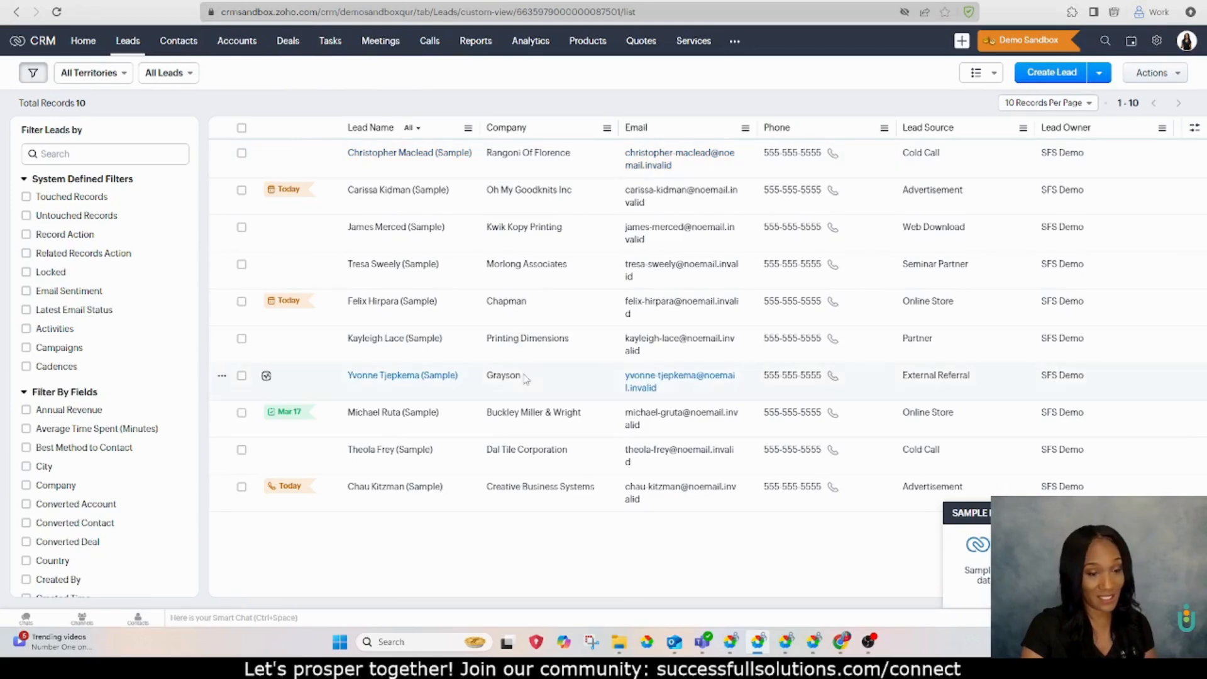
left_click(179, 41)
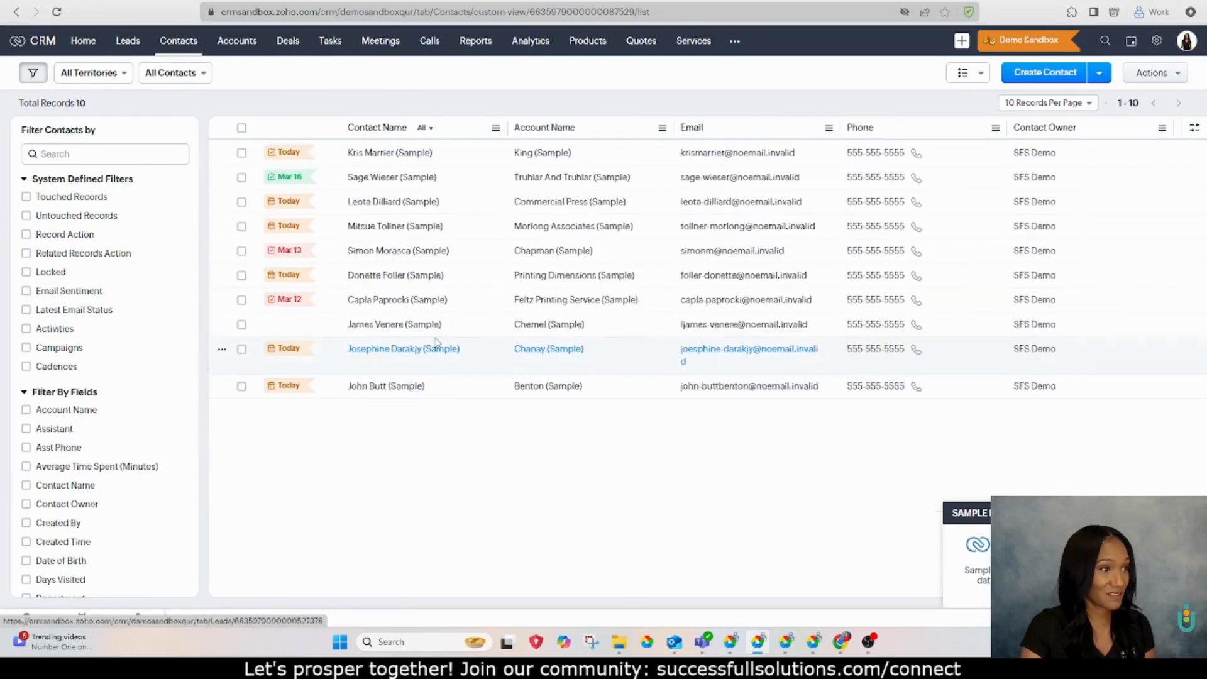
left_click(236, 41)
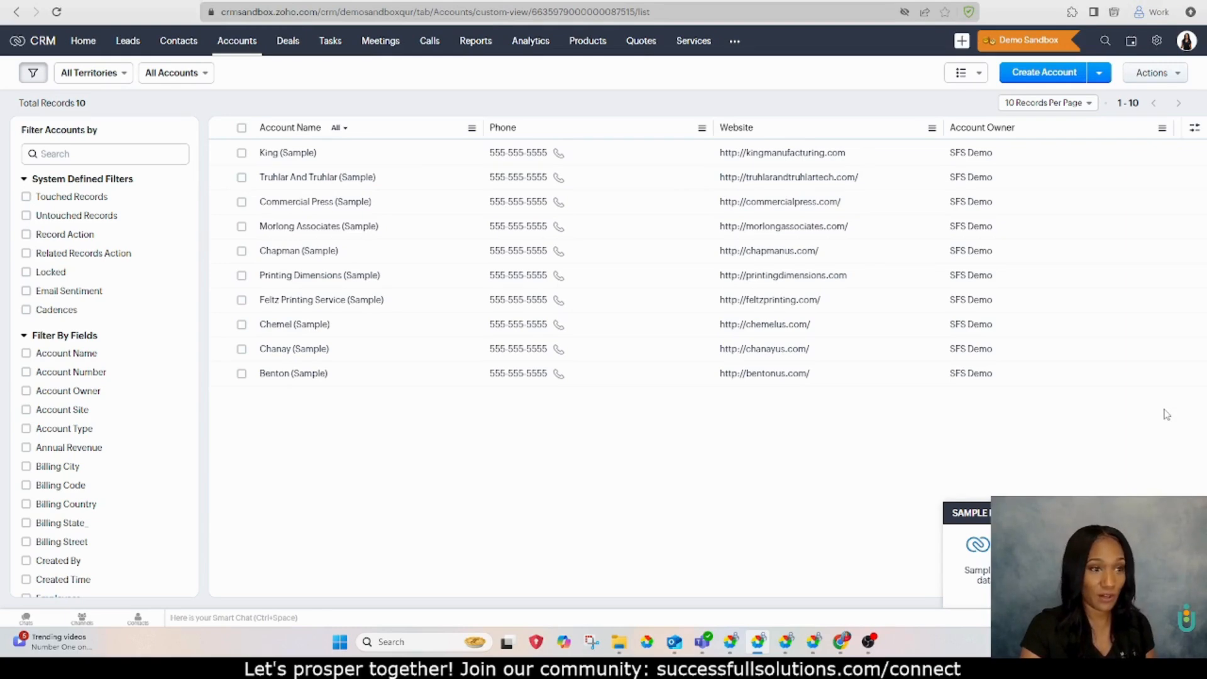
- Start a new scoring rule named Leads for the Leads module in the sandbox's setup
left_click(1157, 41)
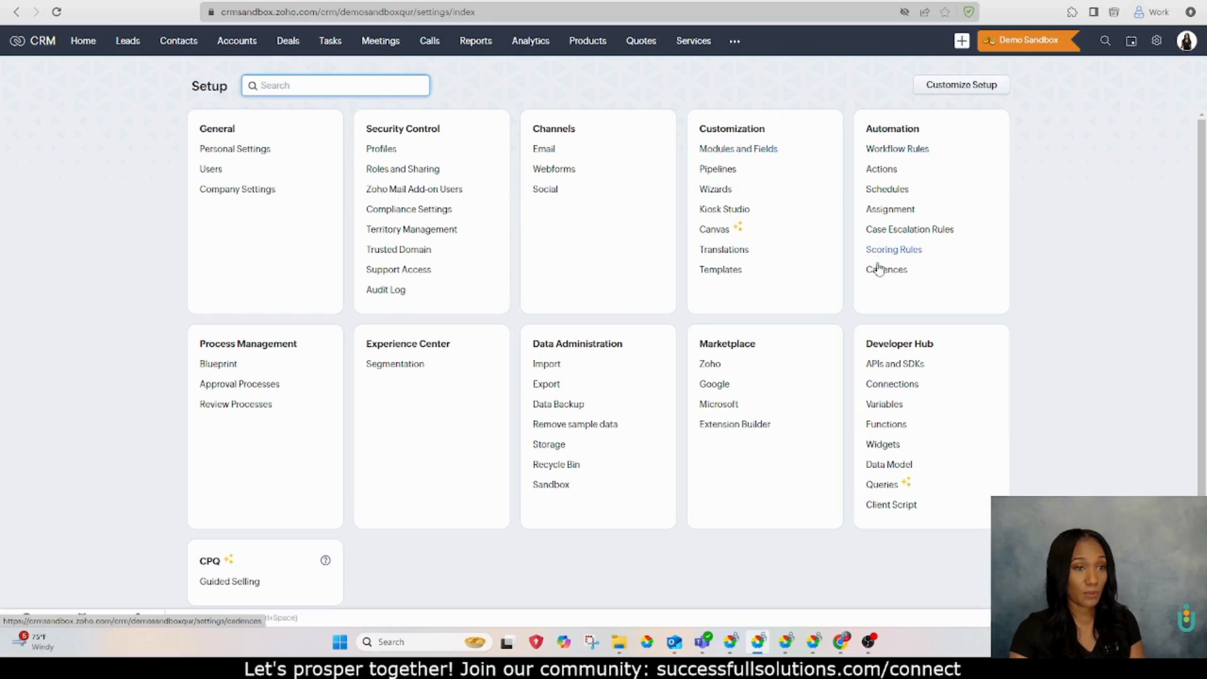
left_click(883, 250)
left_click(249, 209)
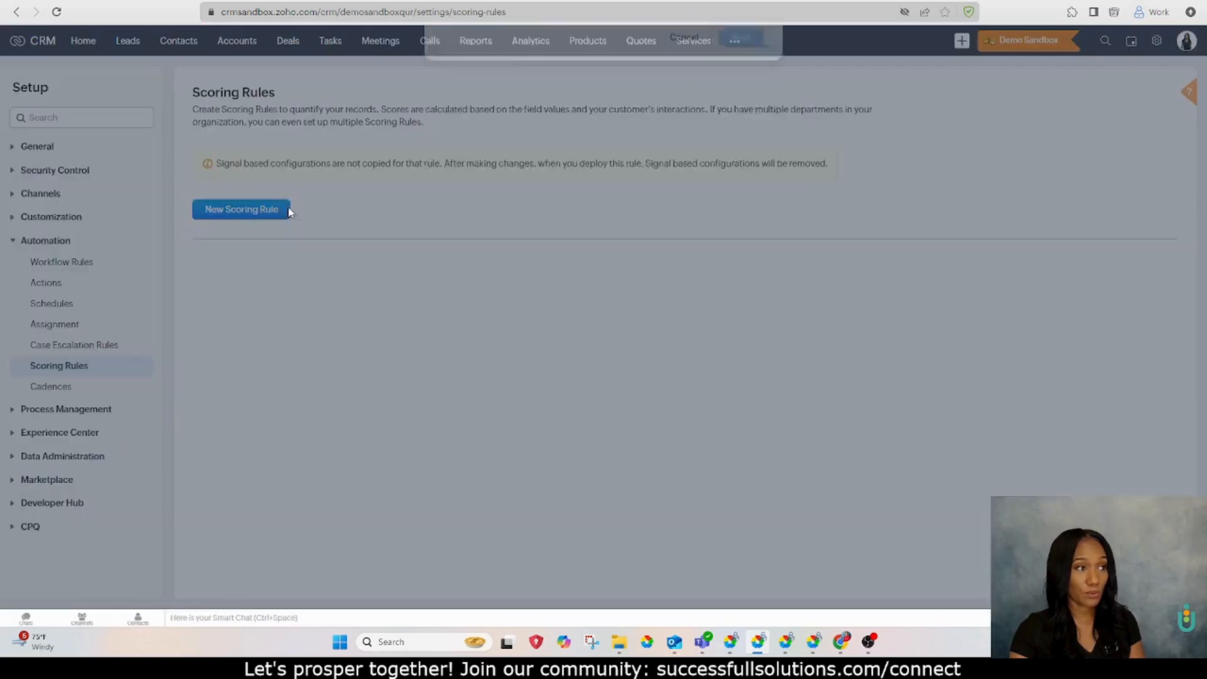
left_click(581, 78)
type("Leads")
left_click(582, 120)
left_click(574, 142)
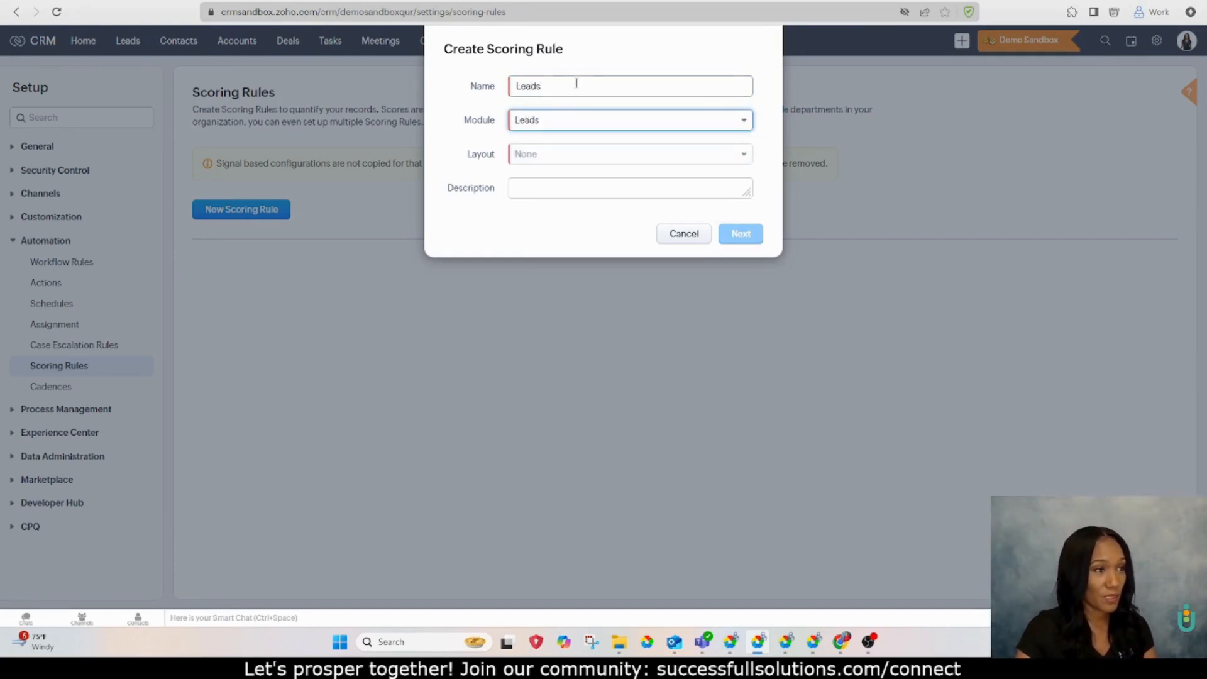
- Rename the scoring rule as Leads Score, apply it to All Layouts and proceed to its configuration
left_click(548, 92)
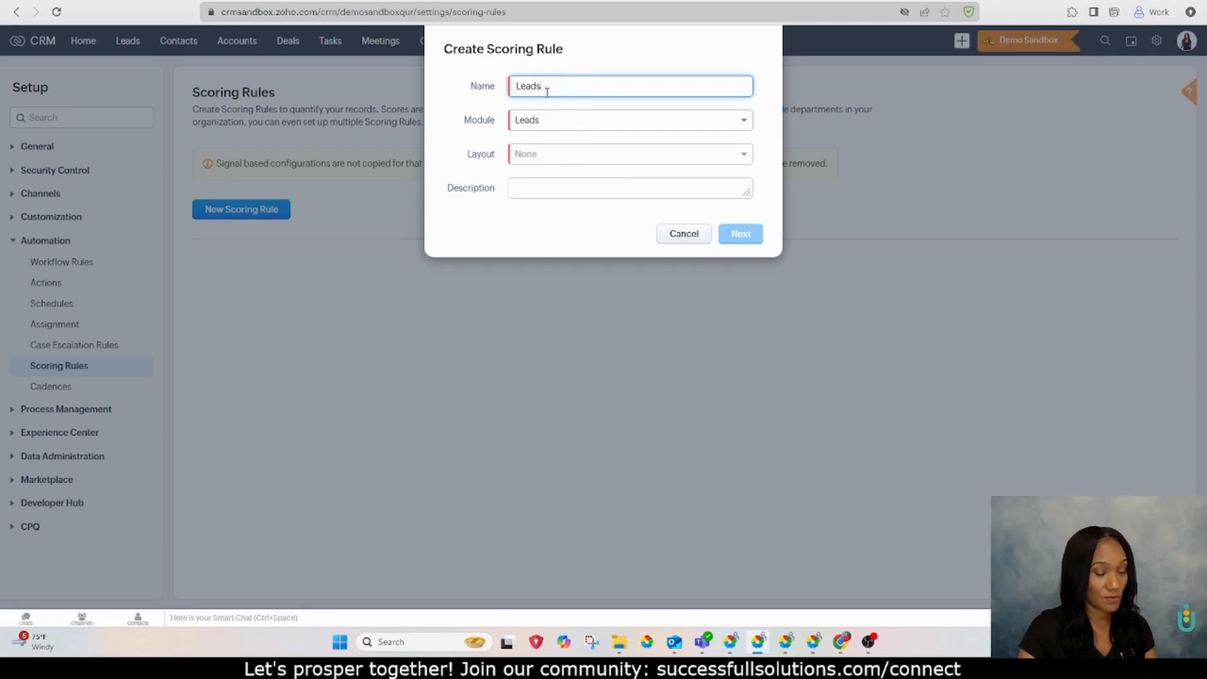
type("Score")
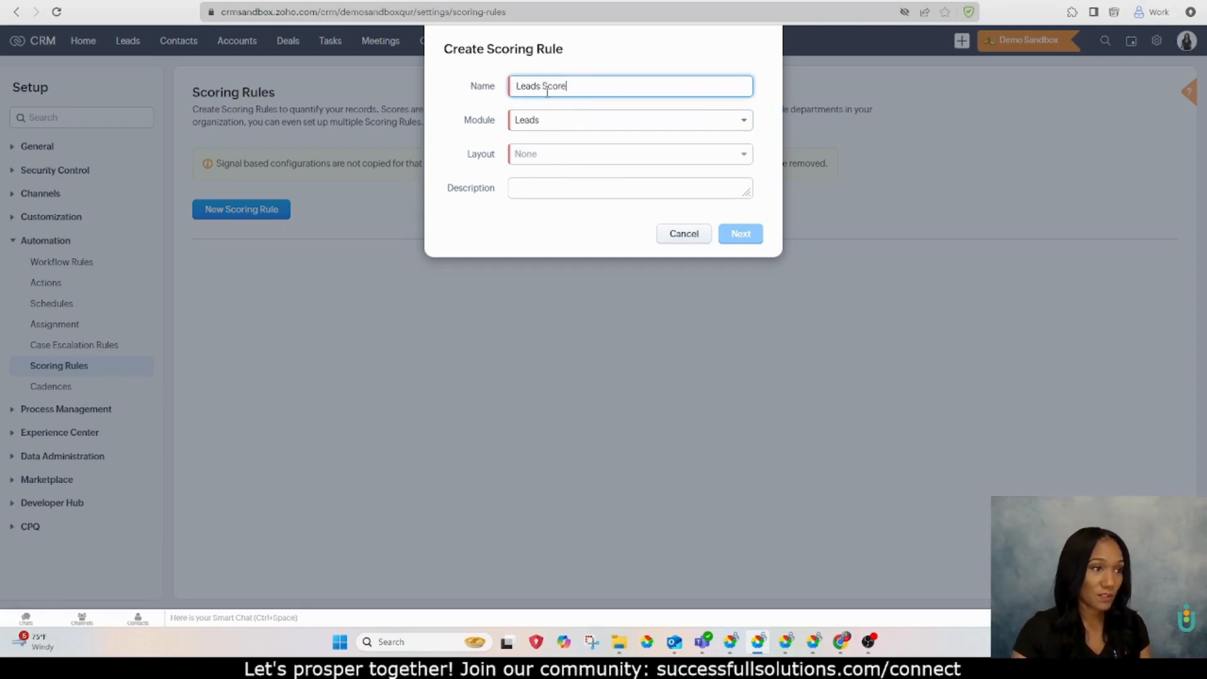
left_click(552, 154)
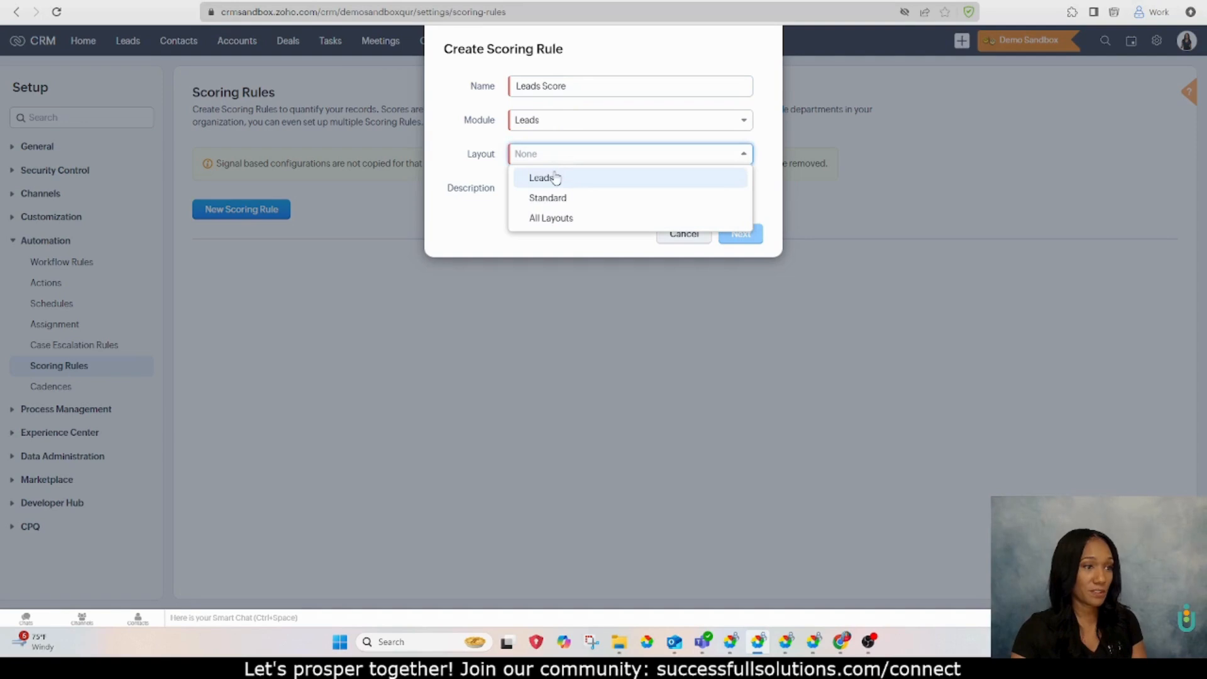
left_click(552, 218)
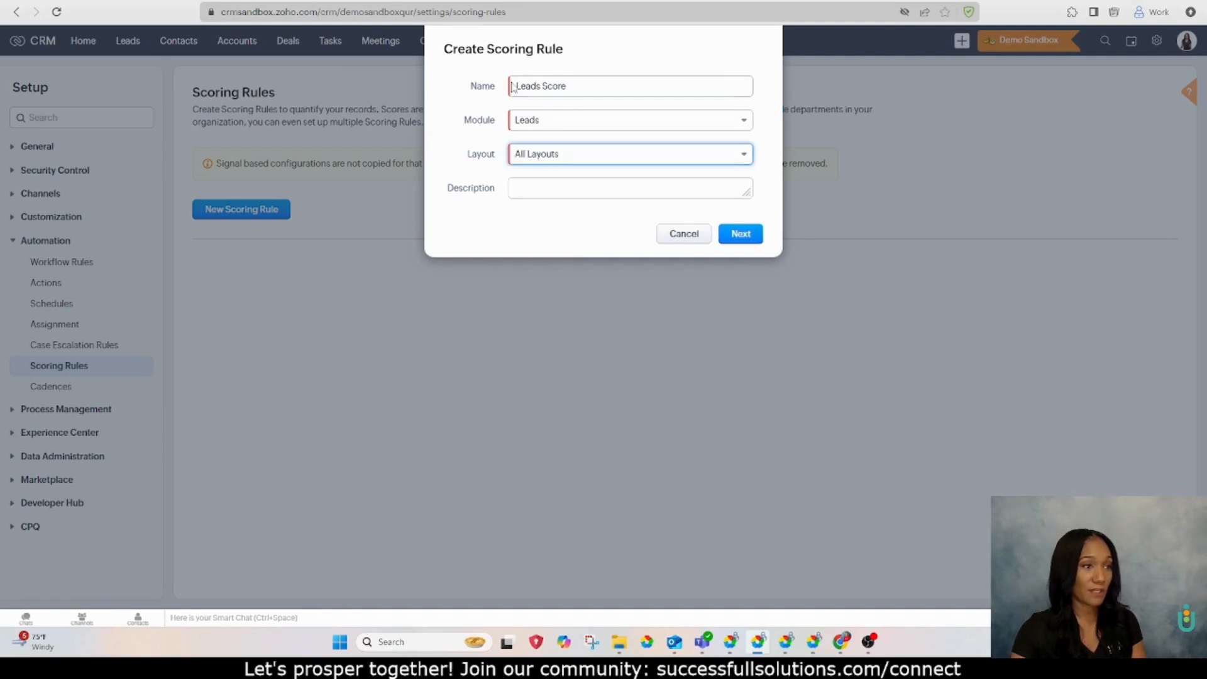
left_click(734, 238)
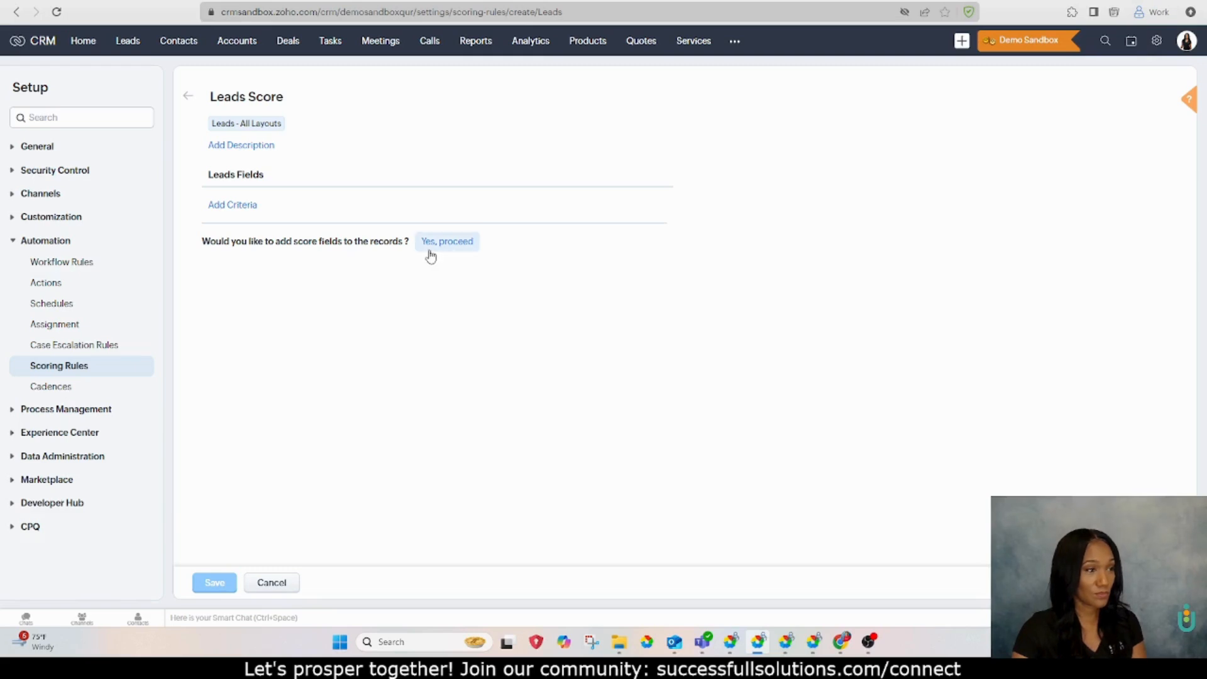
- Add a scoring criterion that gives 10 points when Country is United States
left_click(224, 207)
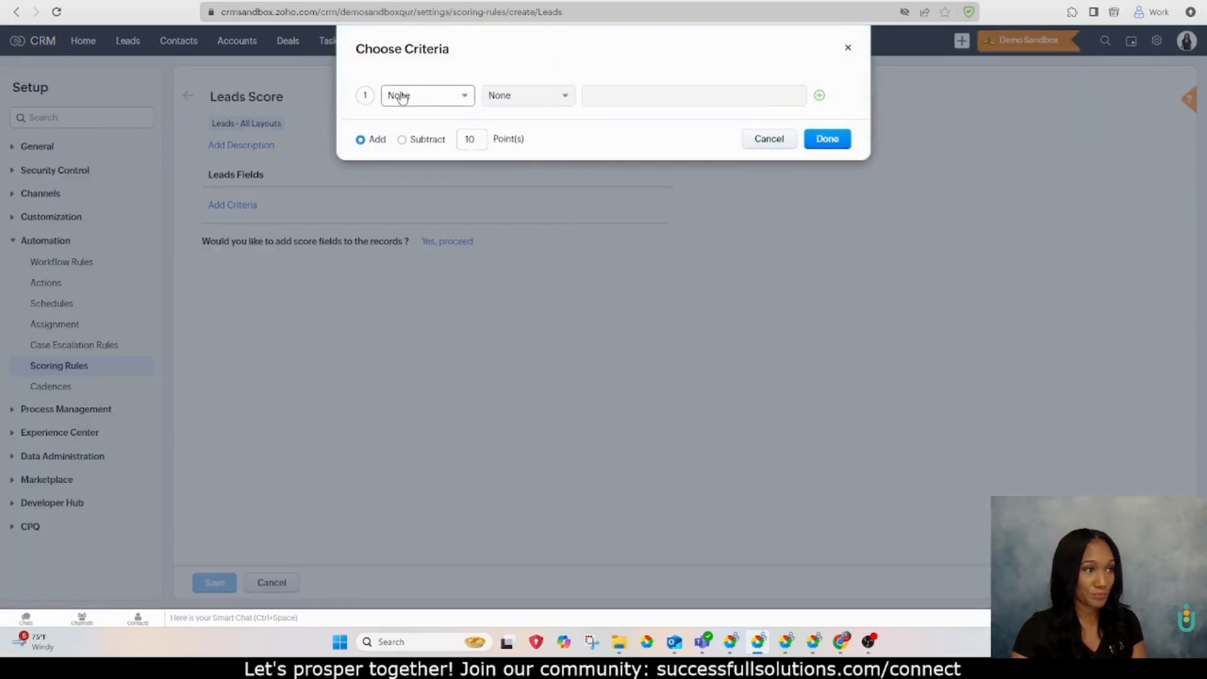
left_click(402, 97)
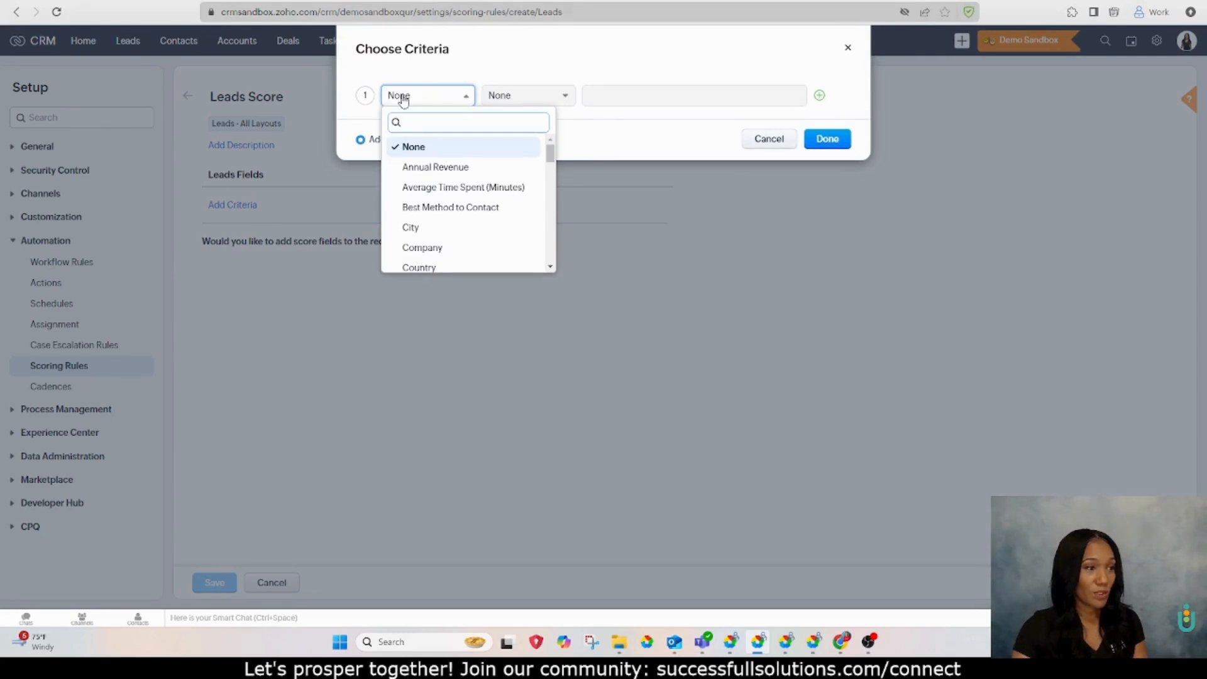
left_click(614, 139)
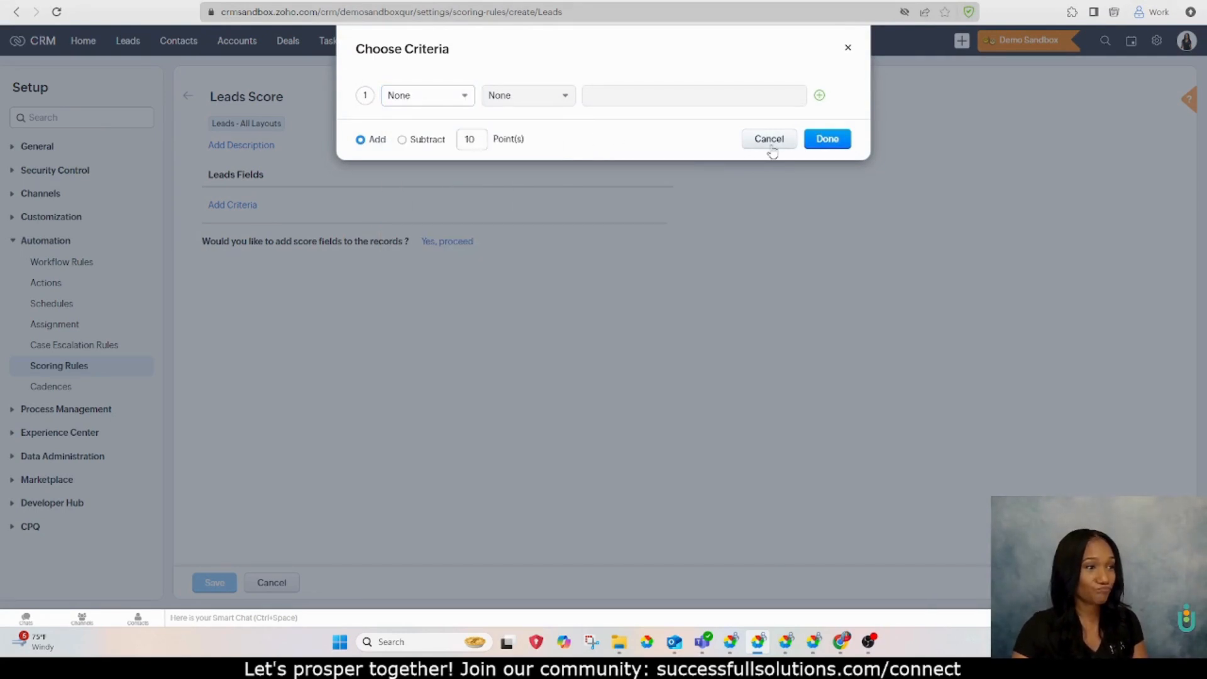
left_click(435, 101)
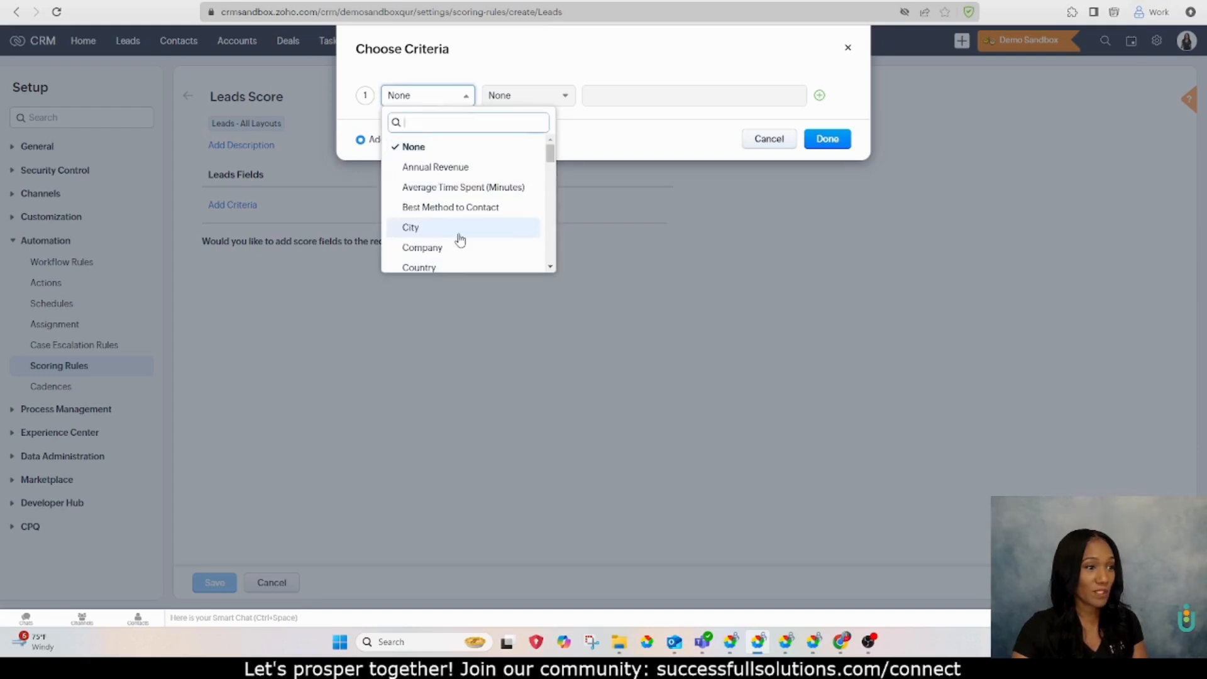
scroll(460, 239, "down", 1)
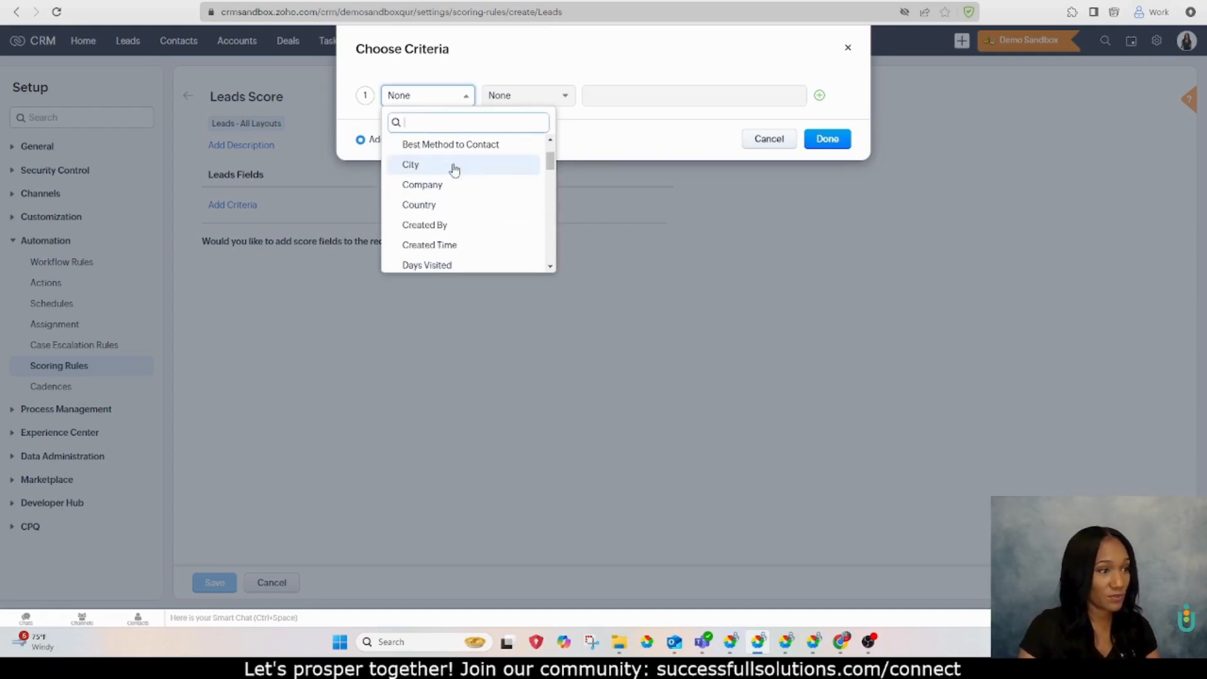
left_click(440, 204)
left_click(519, 96)
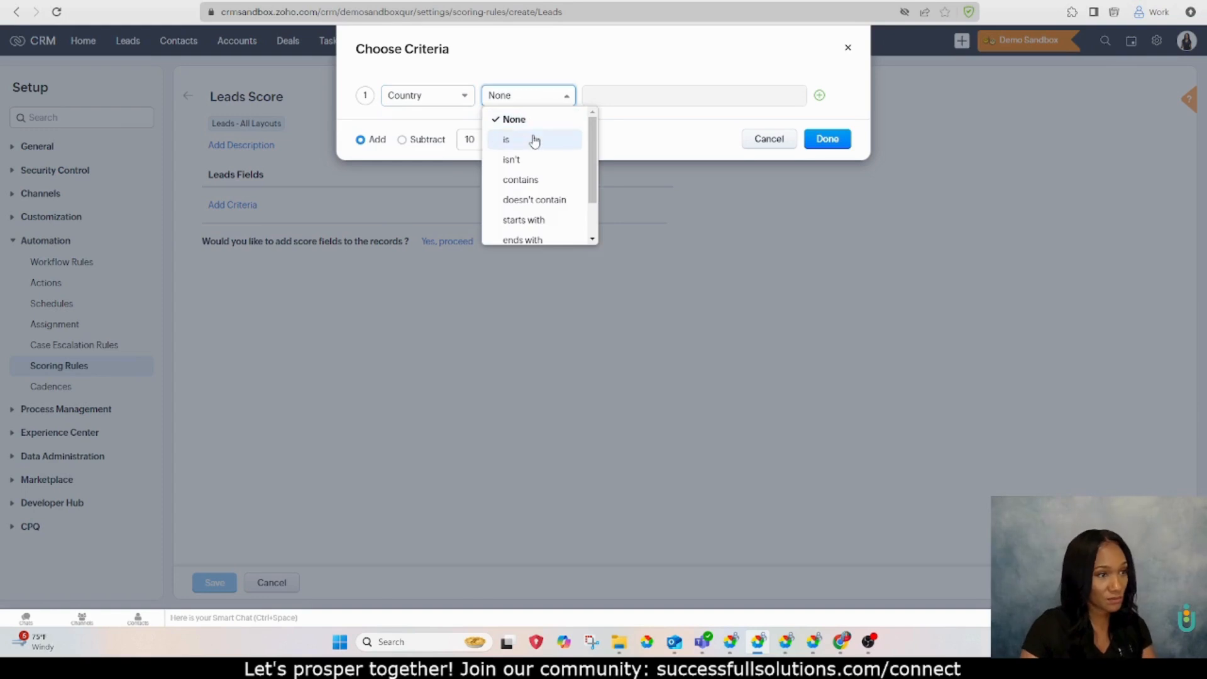
left_click(534, 139)
left_click(621, 98)
type("United States")
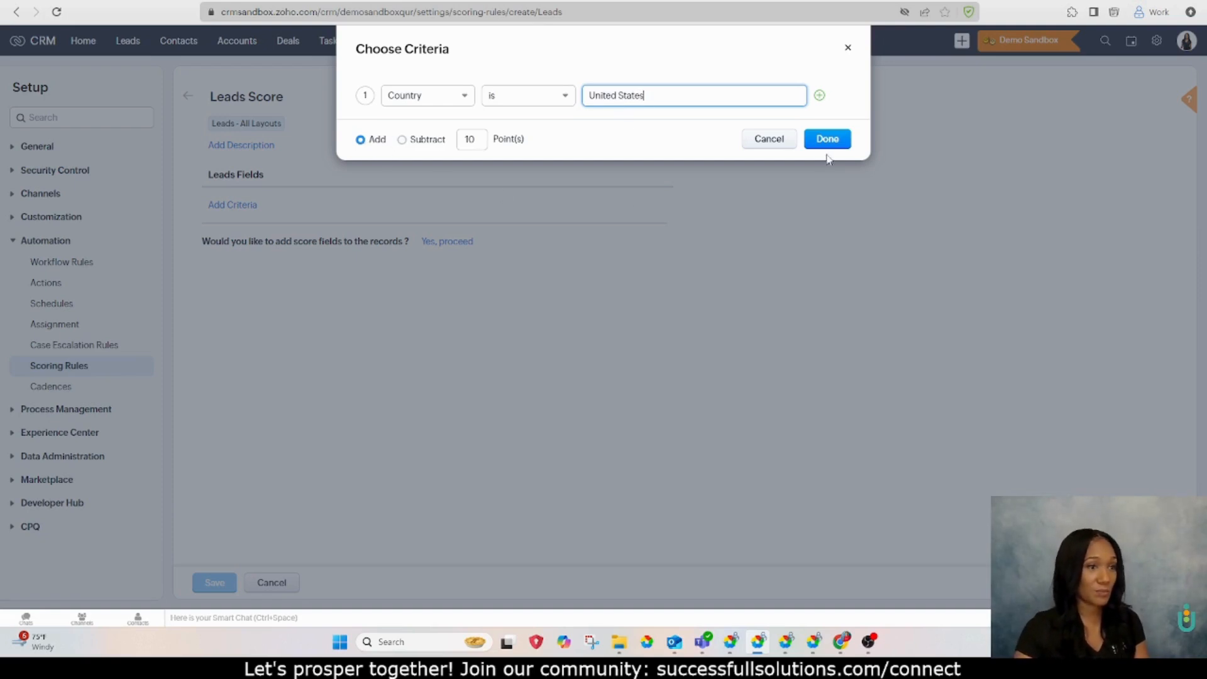
left_click(839, 139)
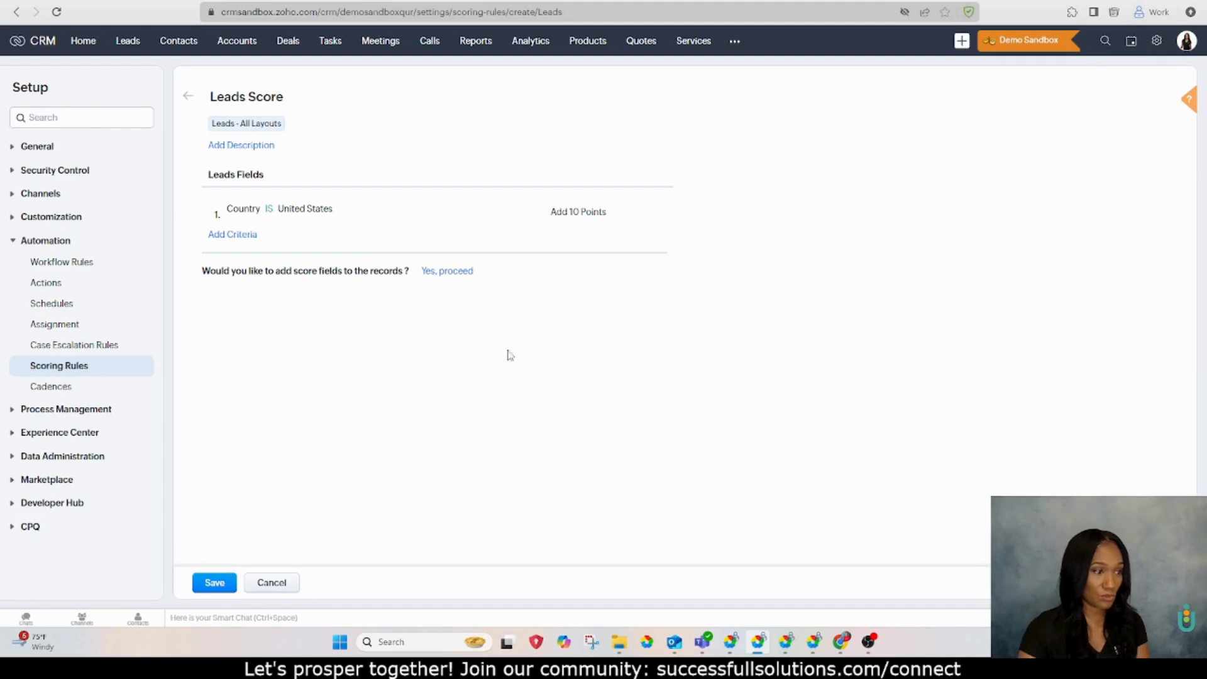
- Save the scoring rule, choose to update old records with it, and dismiss the notification
left_click(439, 275)
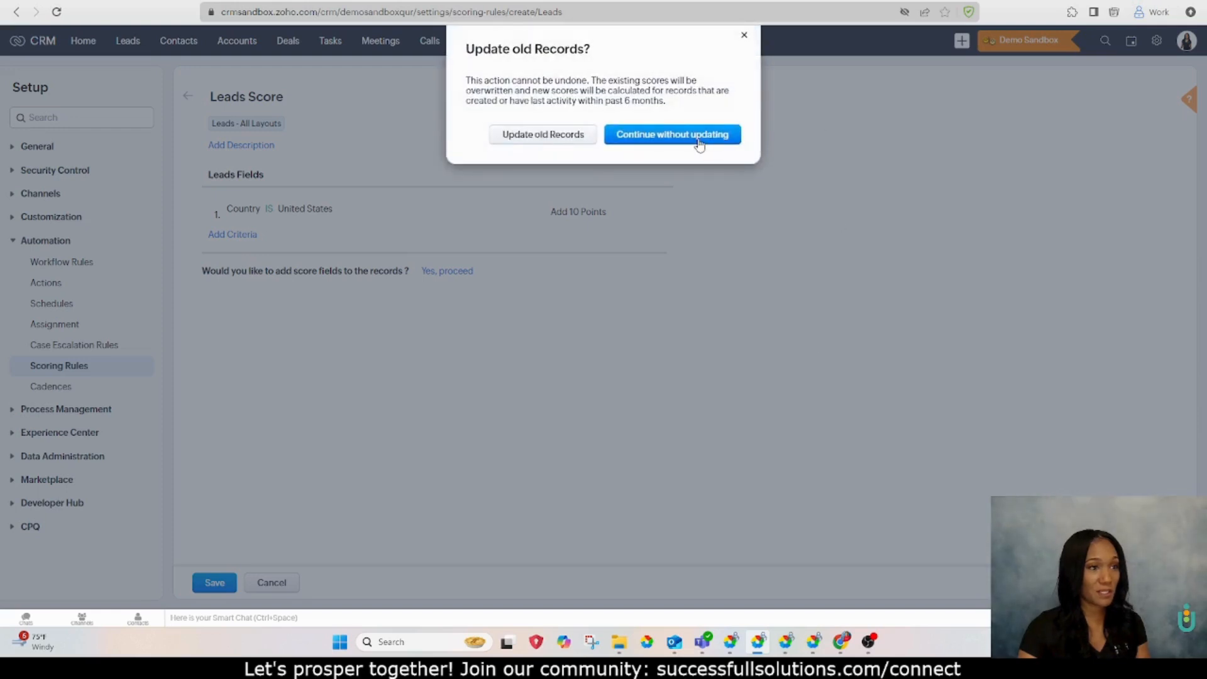
left_click(537, 138)
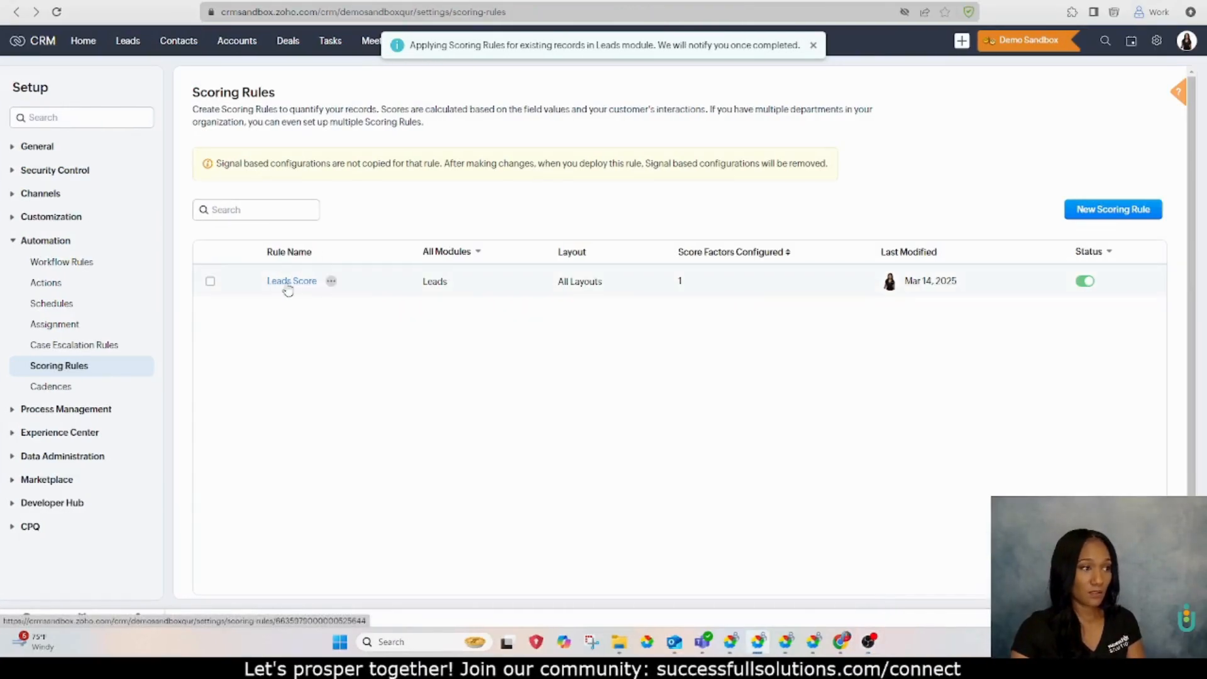
left_click(813, 45)
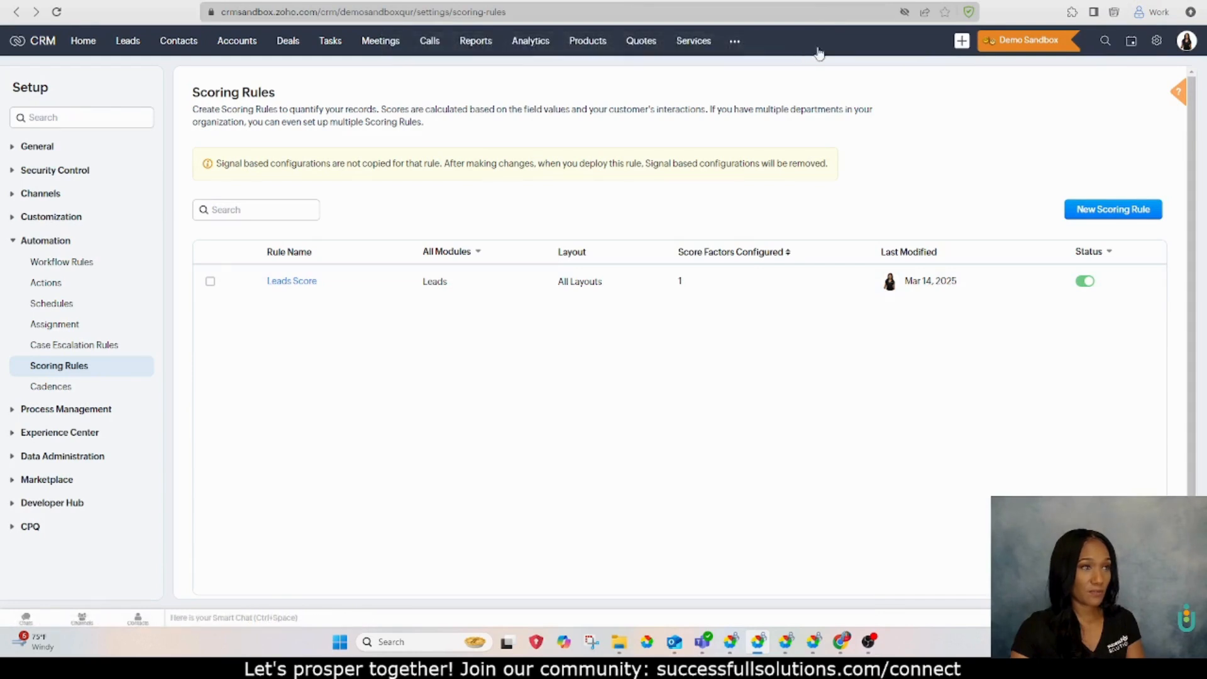
- Filter the sandbox's leads by the Leads Score scoring rule with a Positive Score greater than 0
left_click(128, 40)
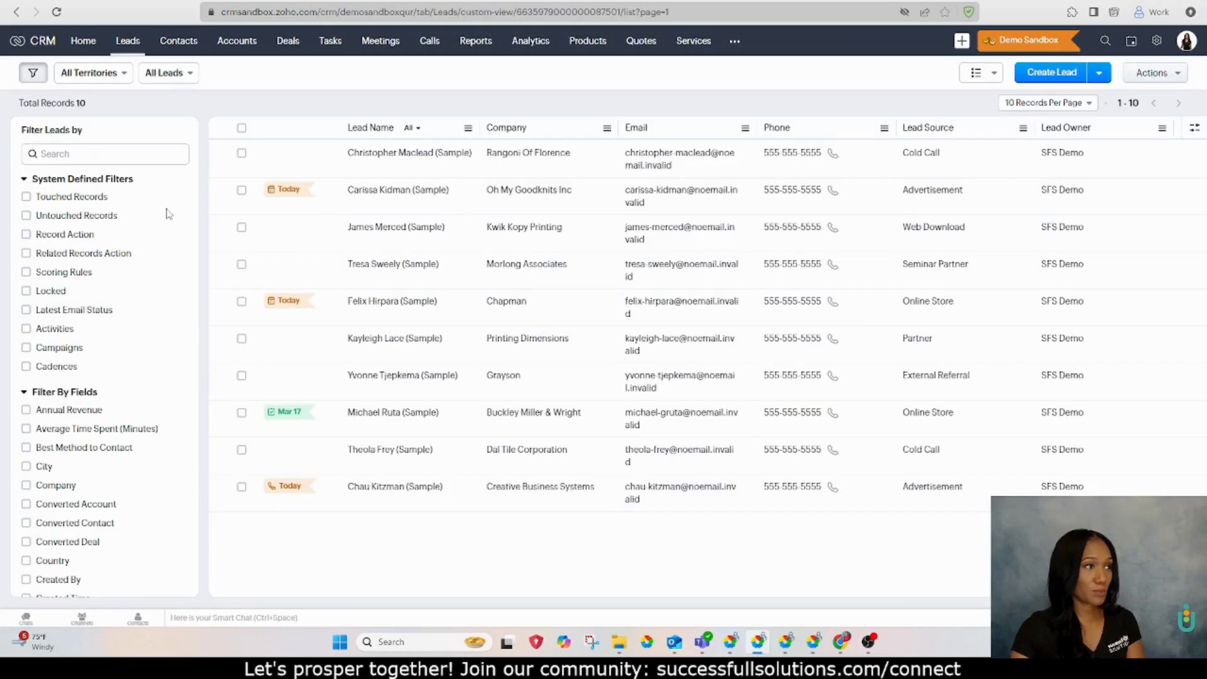
left_click(117, 148)
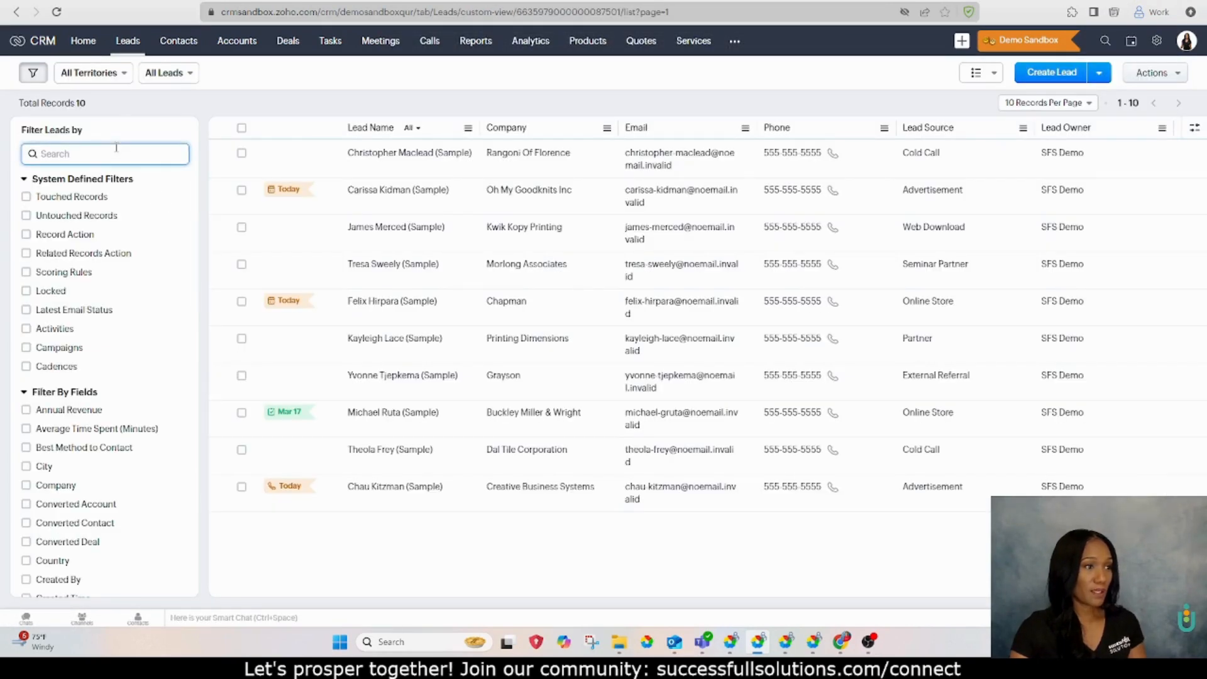
type("sco")
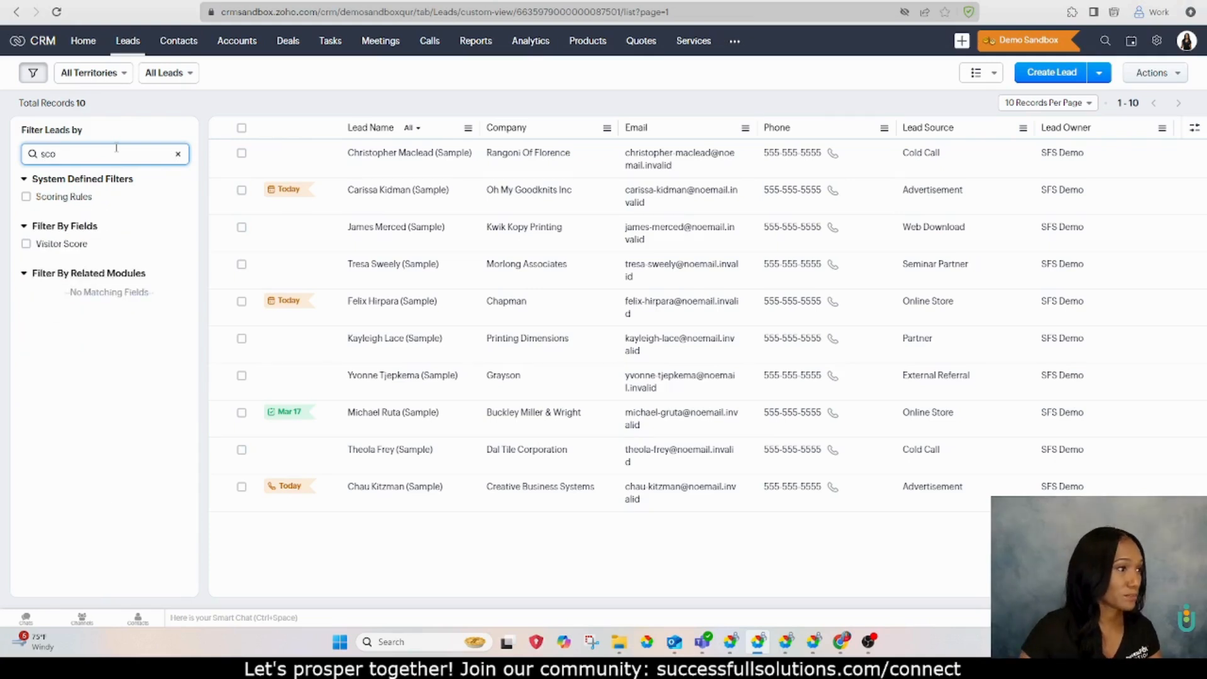
left_click(26, 196)
left_click(63, 214)
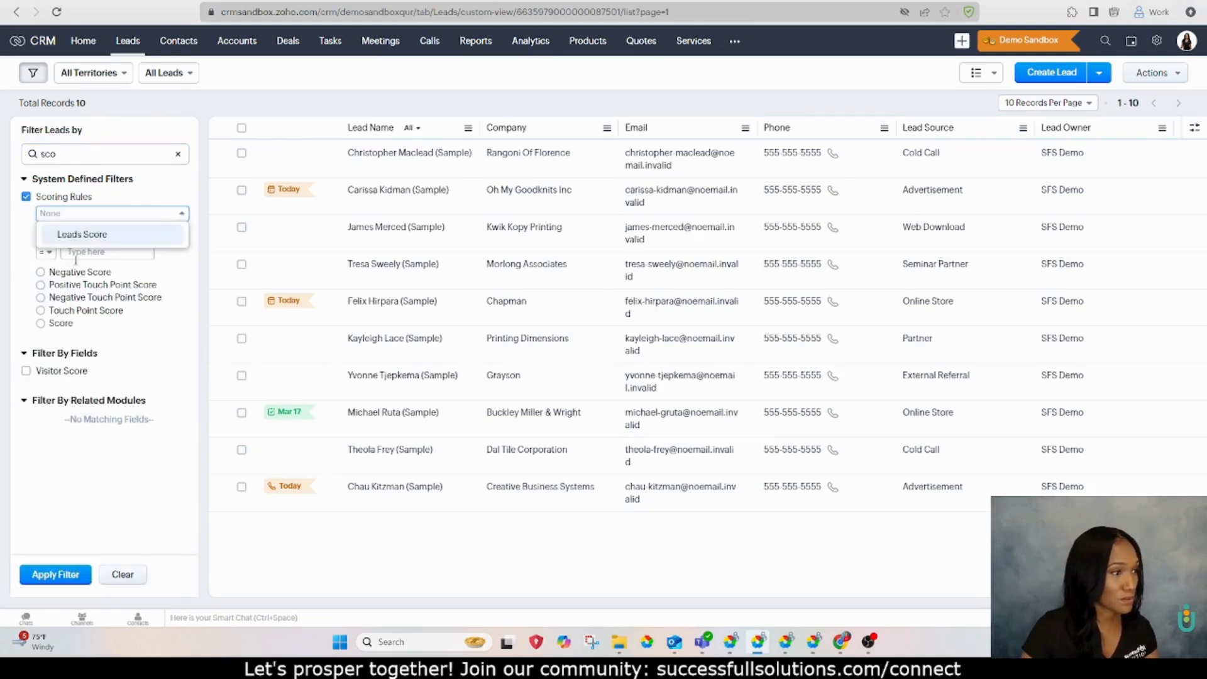
left_click(78, 239)
left_click(46, 251)
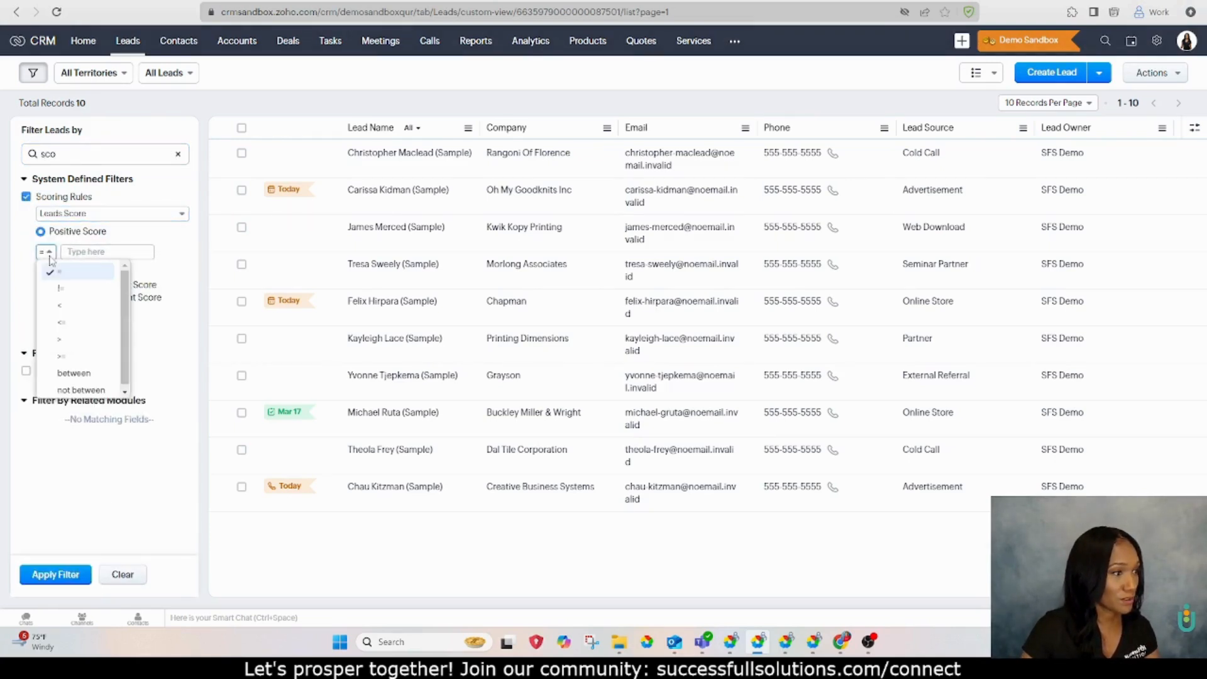
left_click(60, 339)
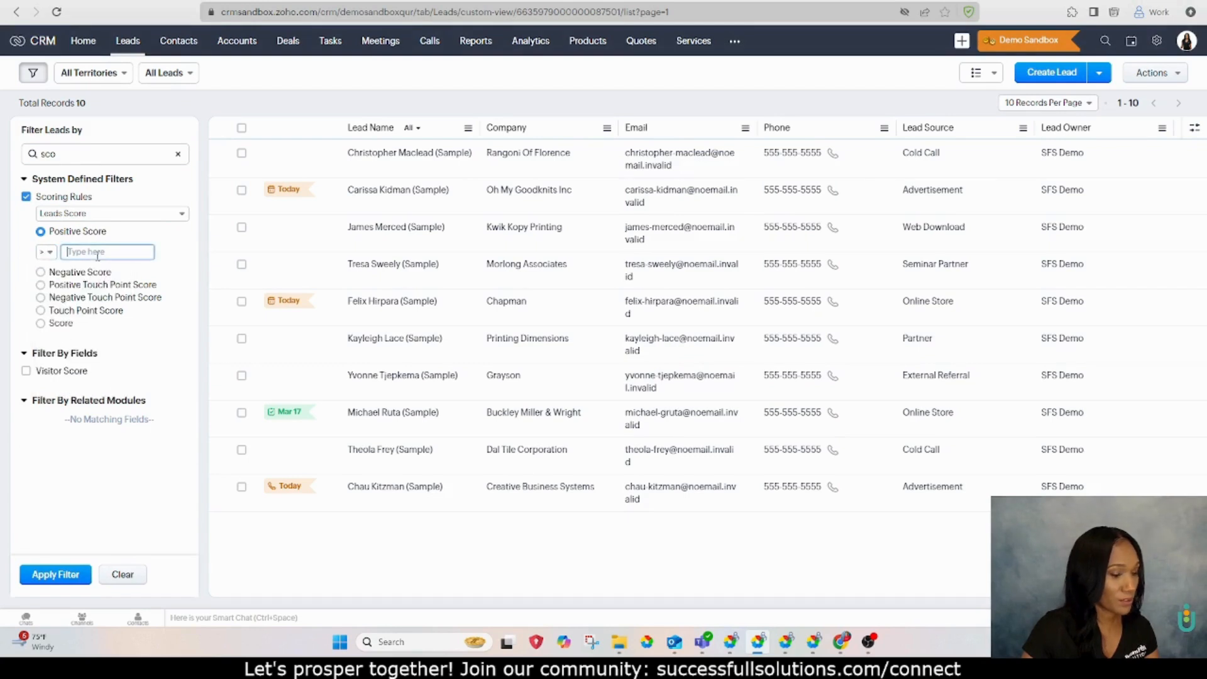
type("0")
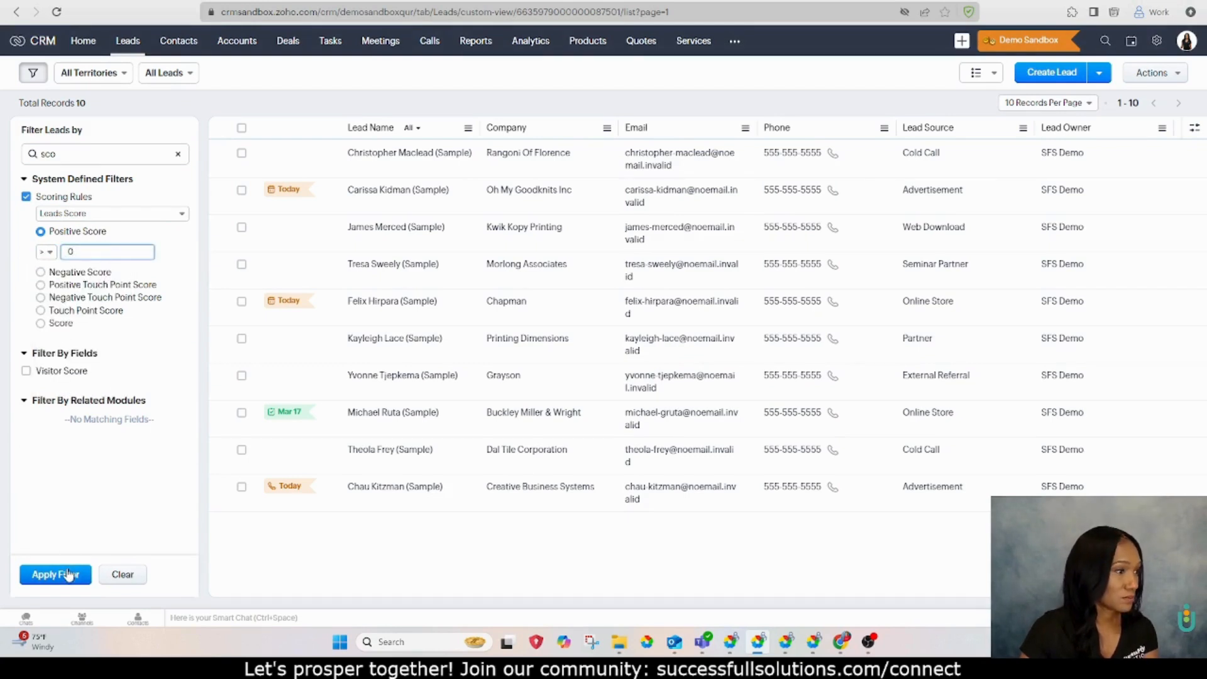
left_click(51, 507)
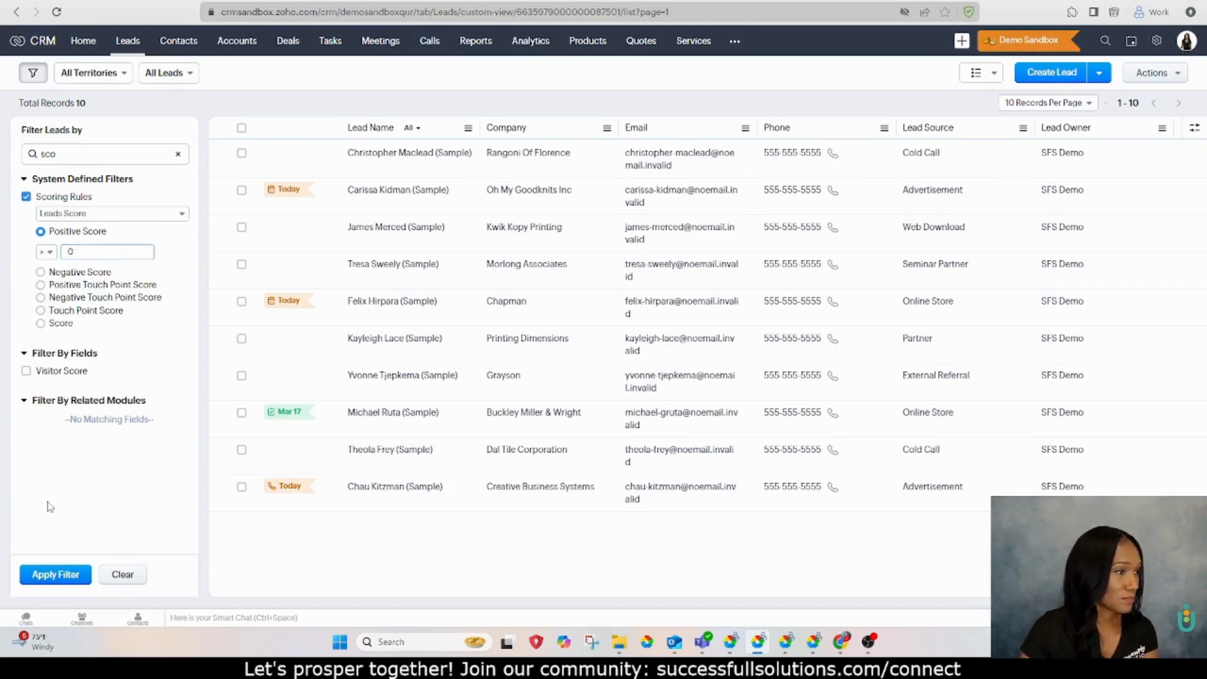
left_click(58, 574)
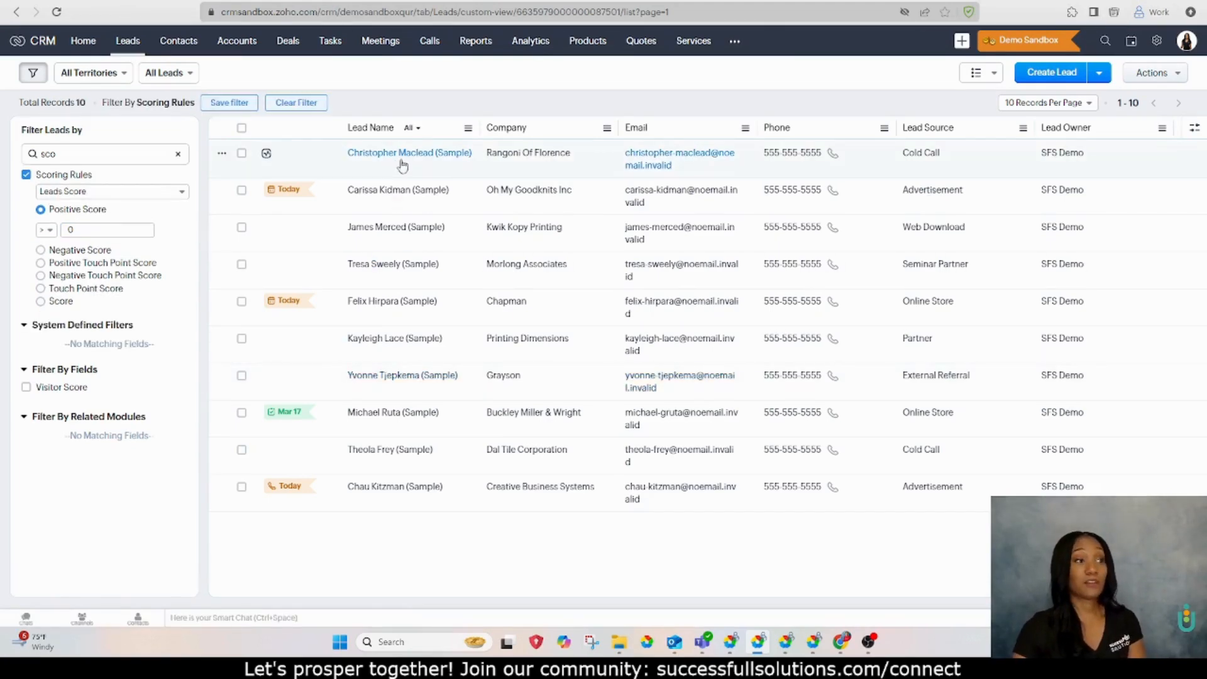
- Open the Rangoni Of Florence lead and examine the Leads Score entry in its Scoring Rules section
left_click(365, 154)
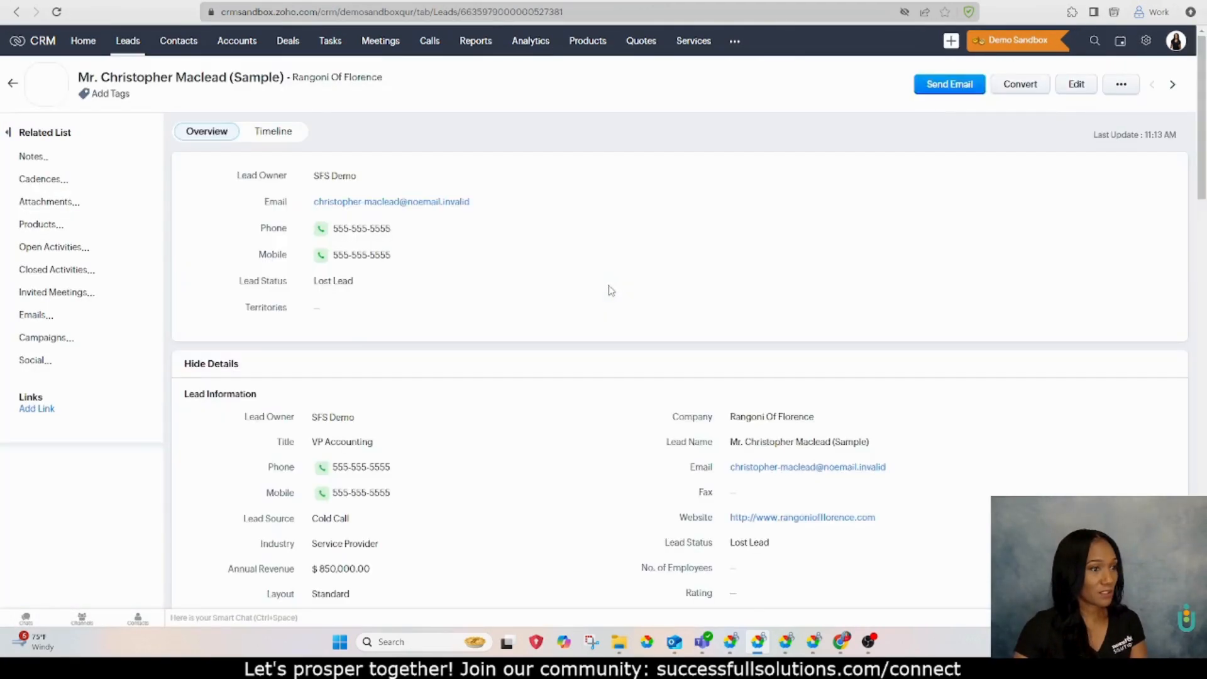
scroll(368, 300, "down", 4)
scroll(368, 300, "down", 10)
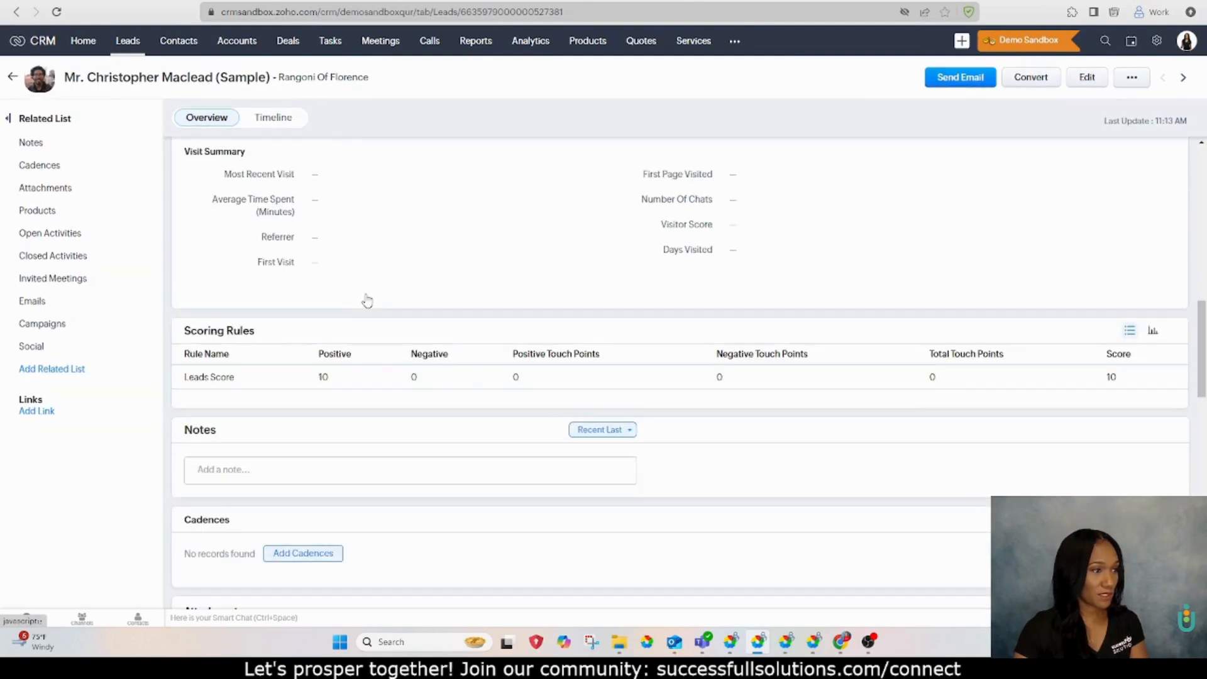
left_click_drag(171, 337, 261, 334)
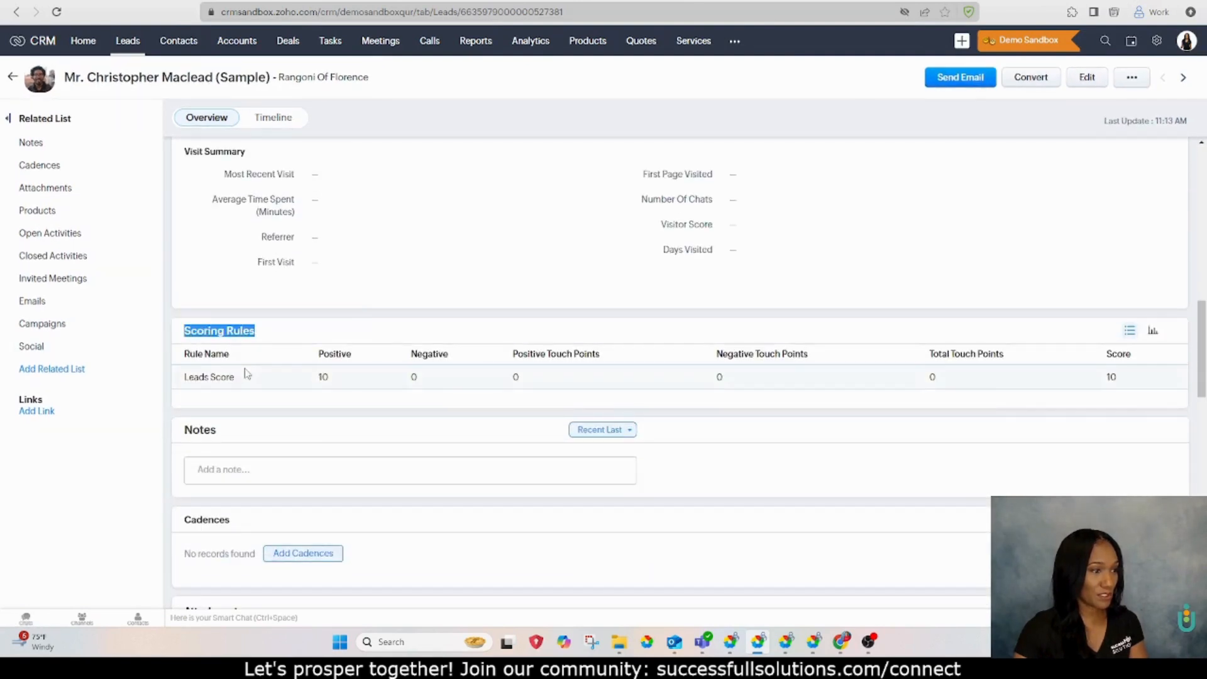
left_click_drag(245, 381, 188, 388)
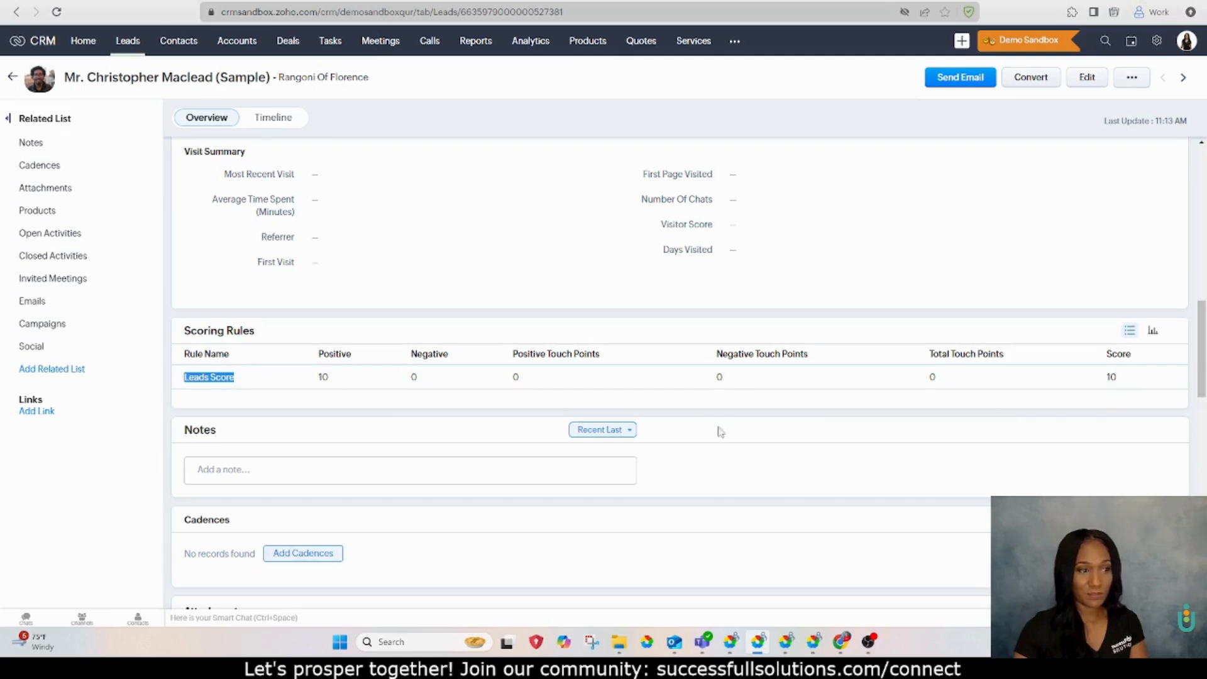
scroll(702, 431, "up", 2)
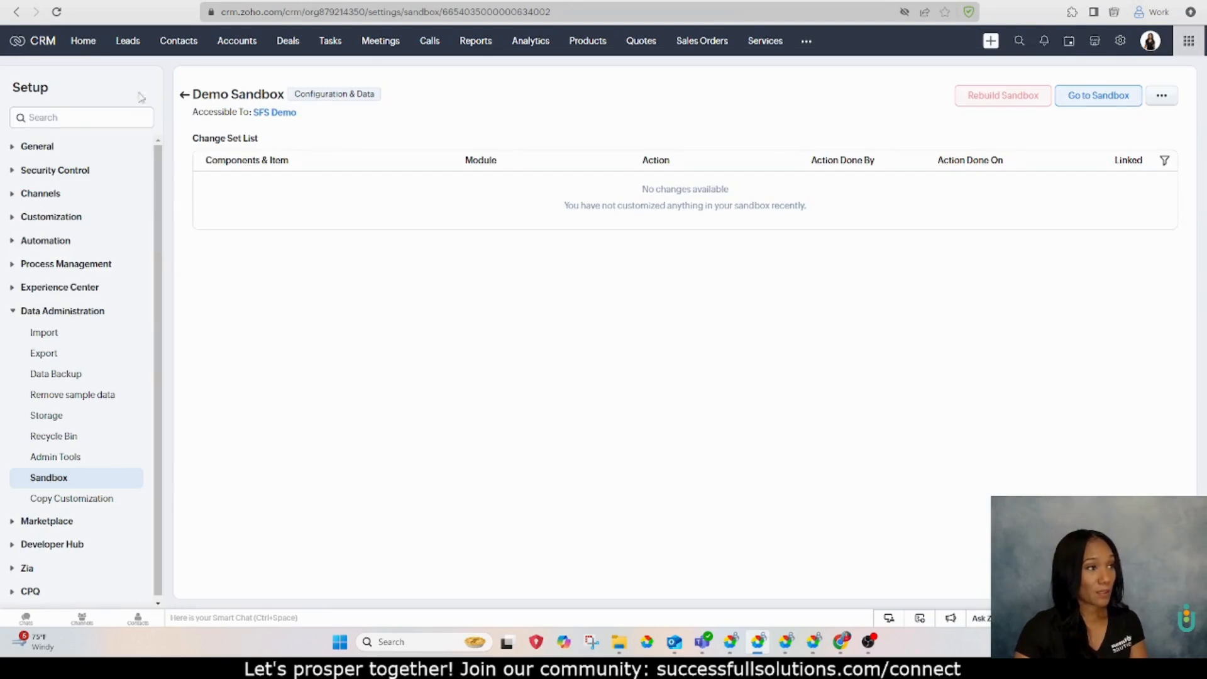
- Search the lead filters in the production account's Leads module for "sc" to check for scoring
left_click(127, 40)
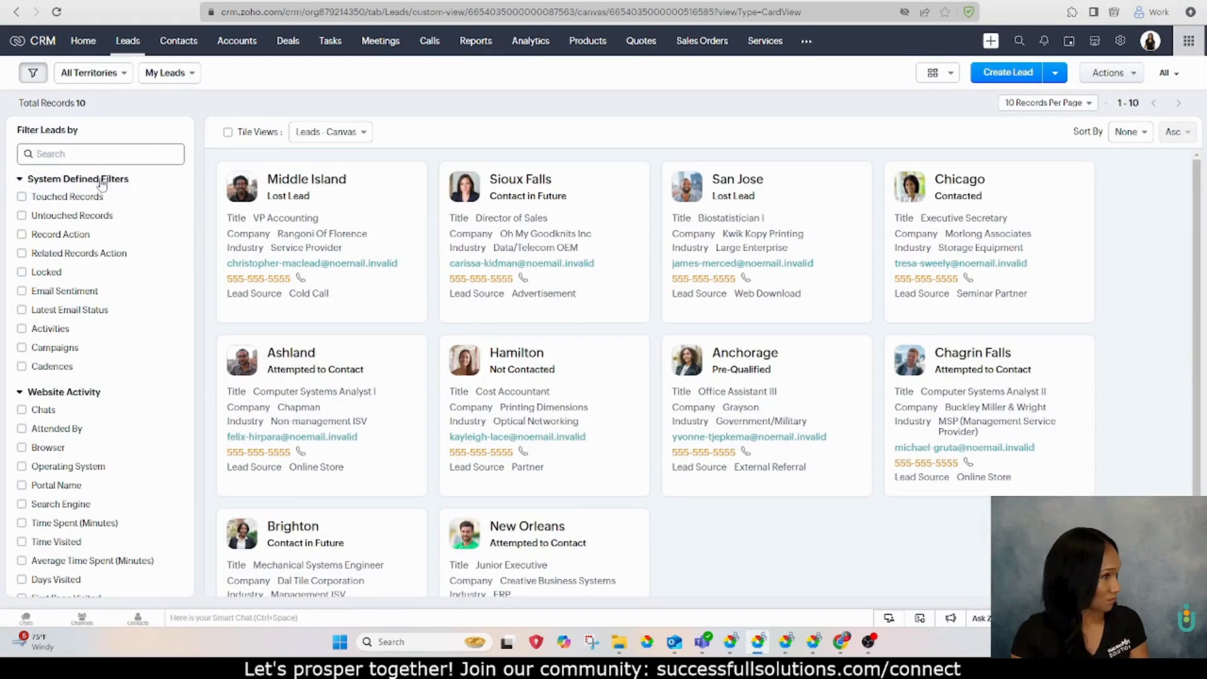
left_click(118, 149)
type("sc")
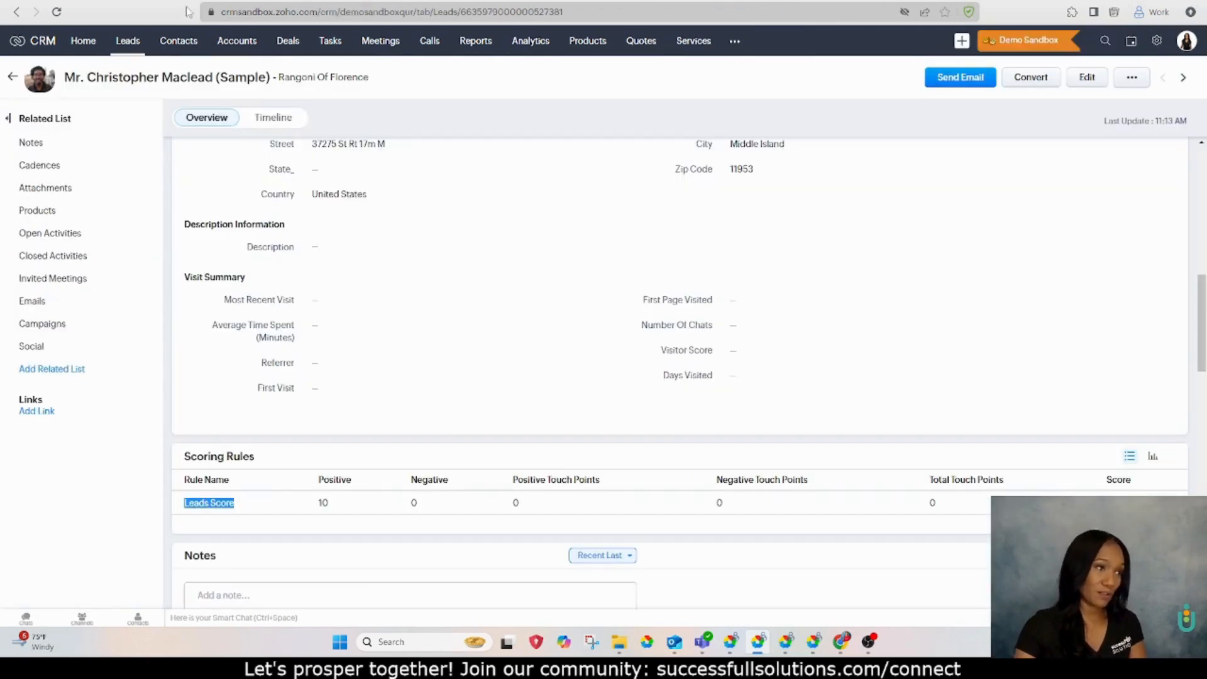
- Return to the sandbox's Leads module and open the Demo Sandbox change set list from its setup
scroll(444, 240, "up", 10)
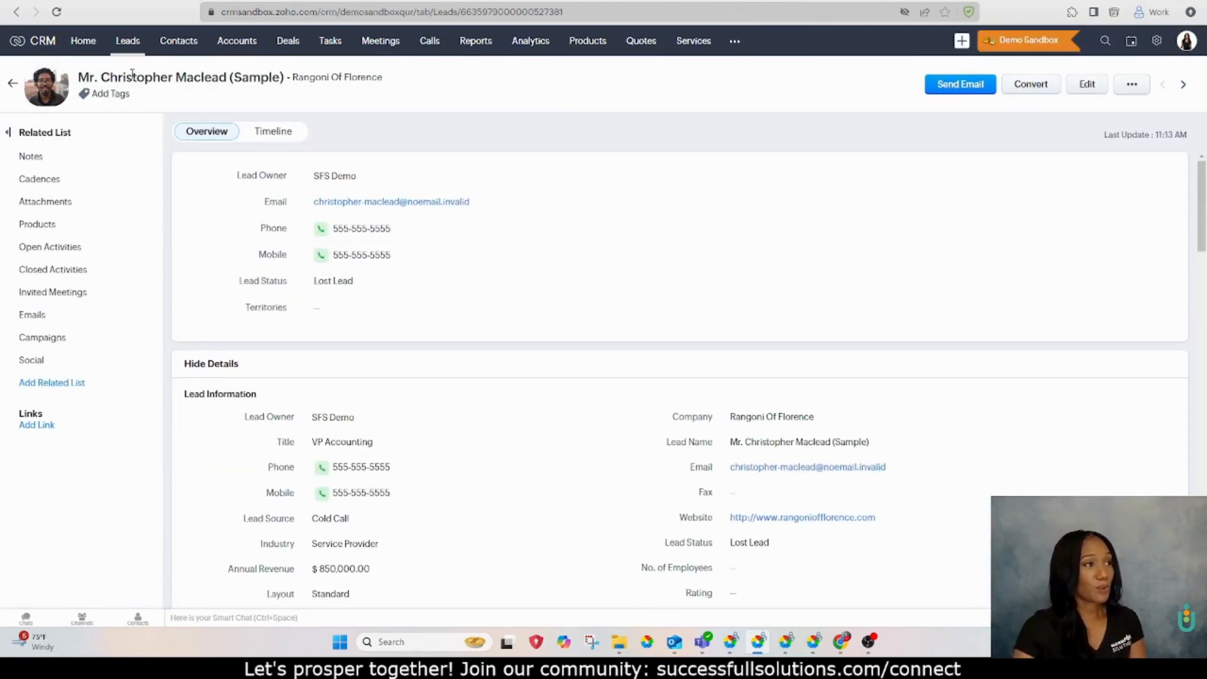
left_click(121, 52)
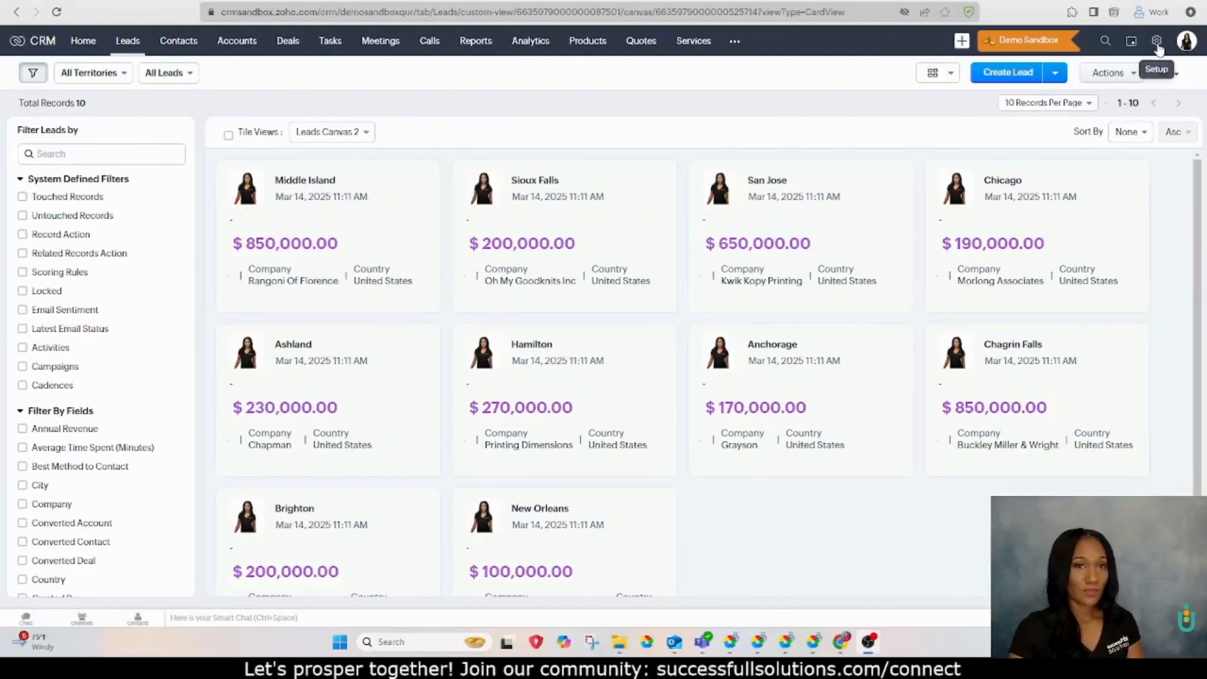
left_click(1156, 41)
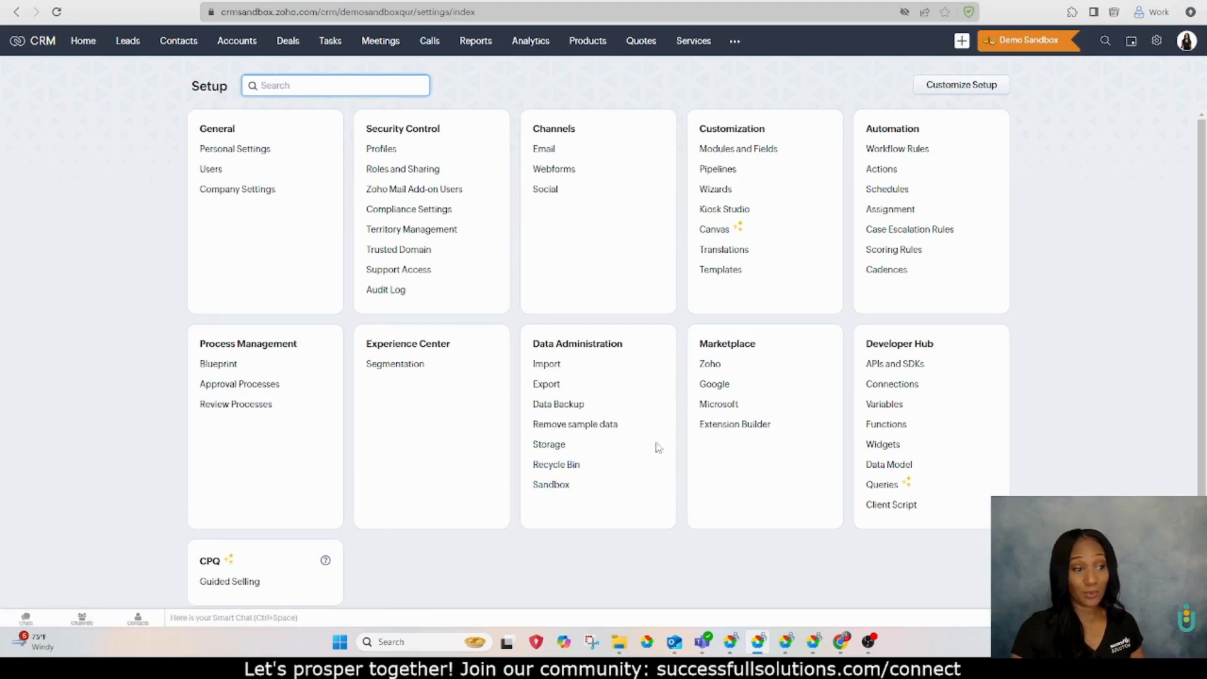
left_click(558, 485)
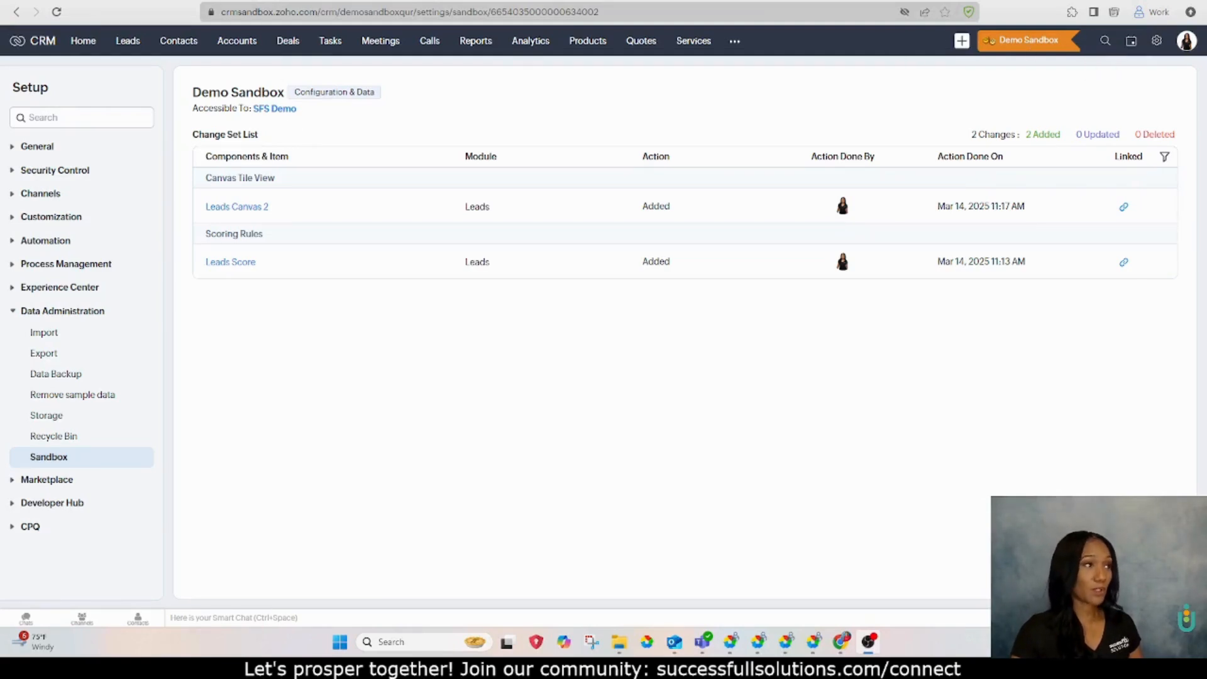
- Switch to the production account, view the sandbox's change set list there, and open the sandbox list from setup
left_click(84, 2)
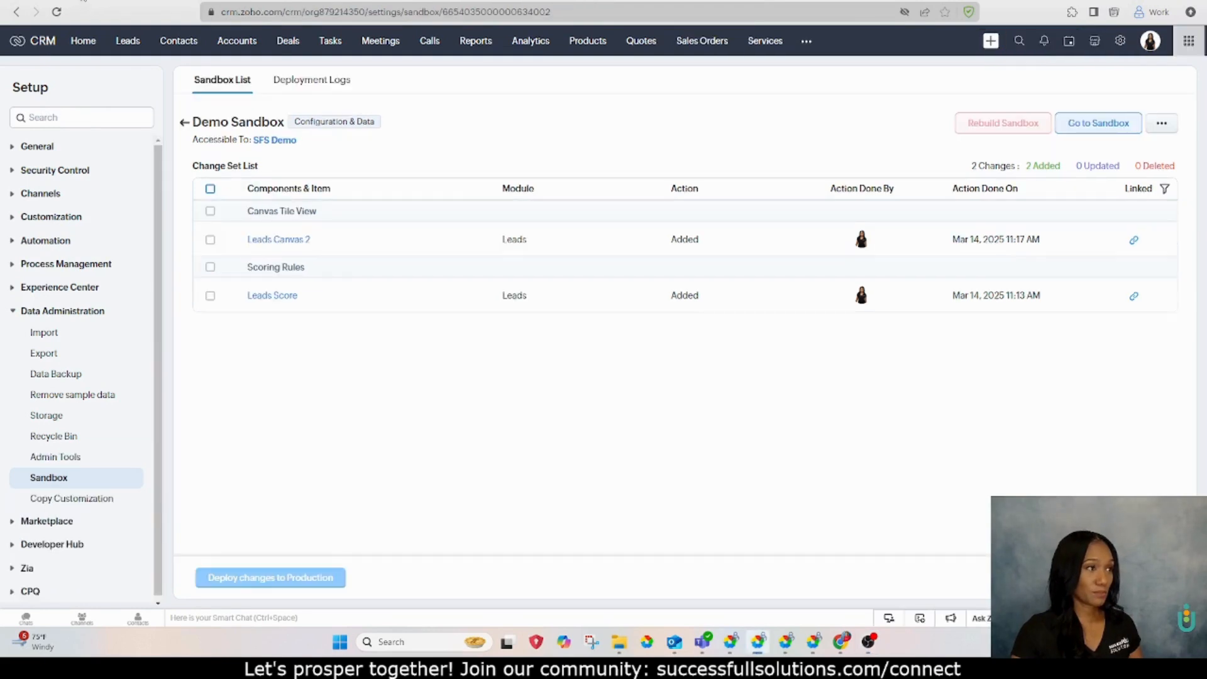
left_click(1123, 43)
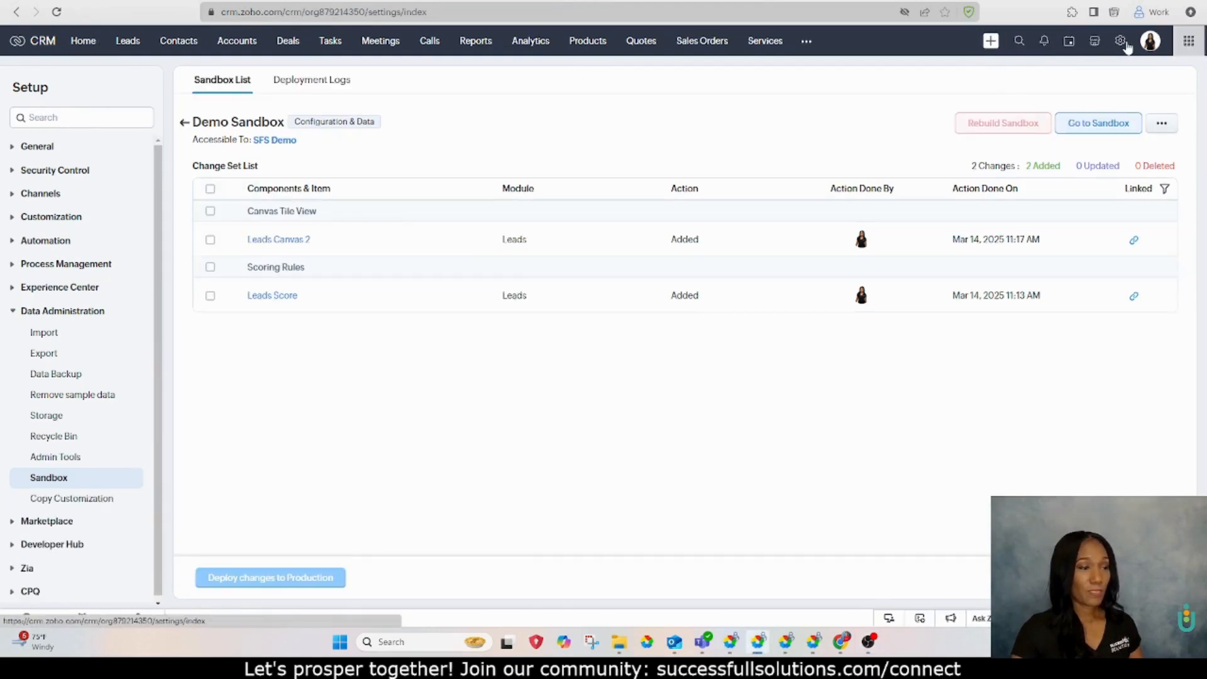
scroll(770, 246, "down", 2)
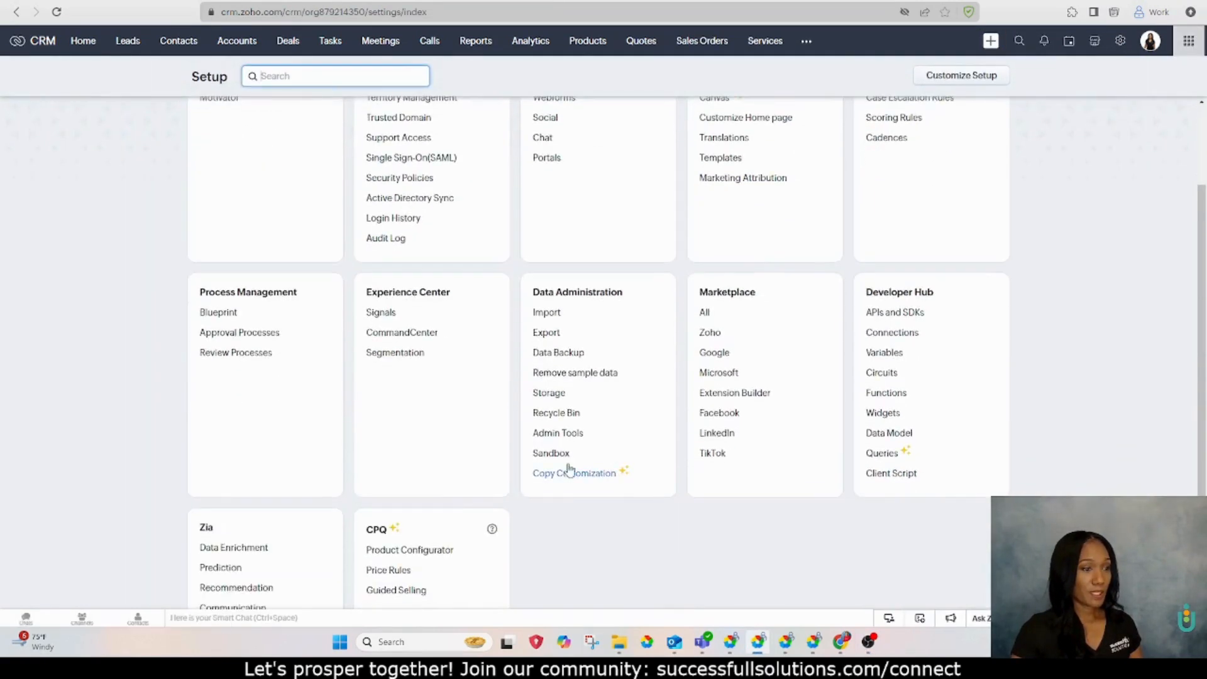
left_click(550, 453)
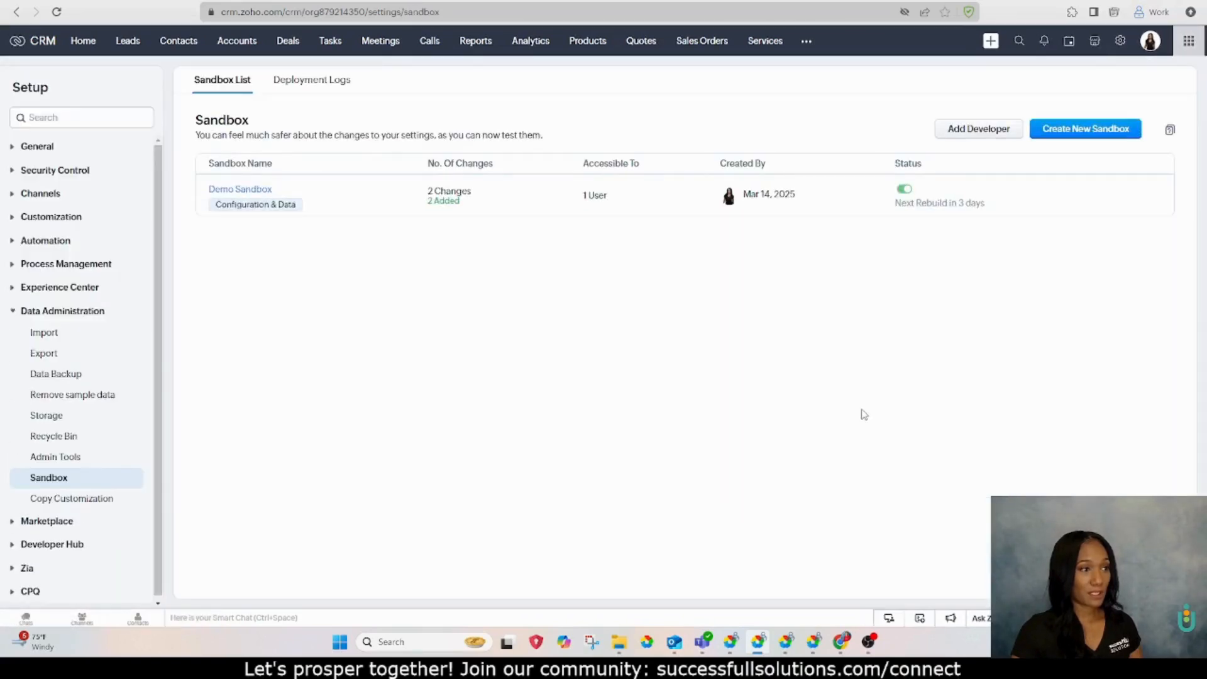
- Deploy all changes in the Demo Sandbox change set to production after viewing the dependency check details, and open the deployment logs
mouse_move(264, 188)
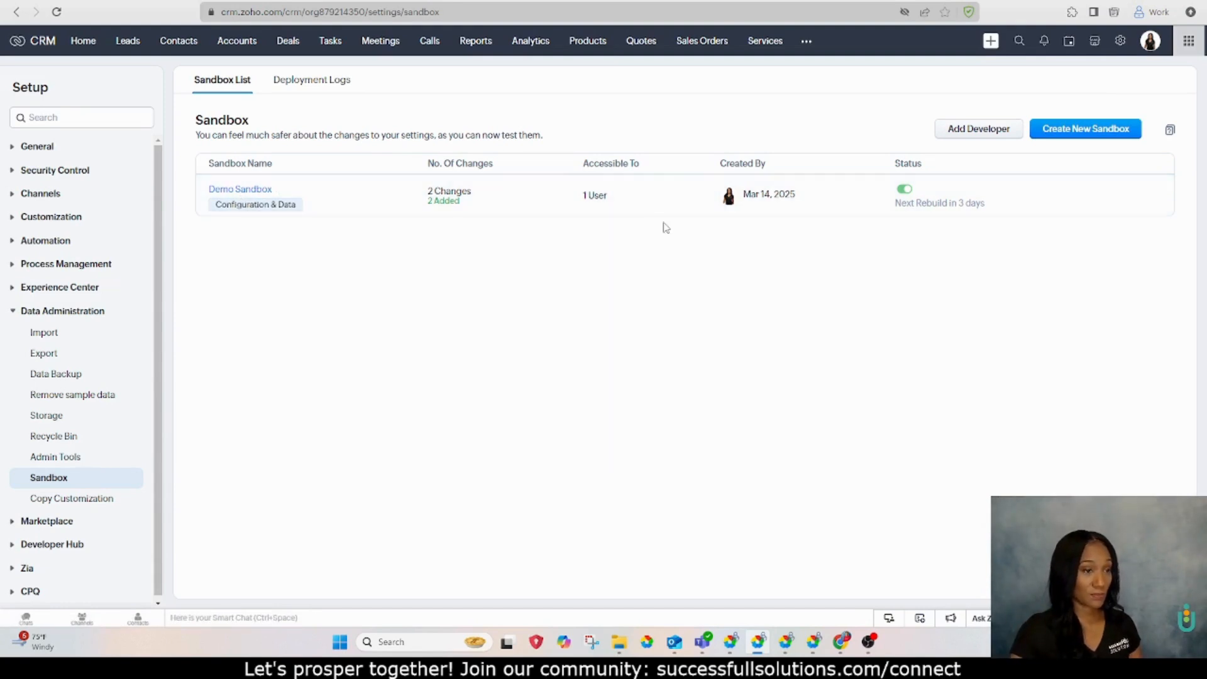
left_click(254, 192)
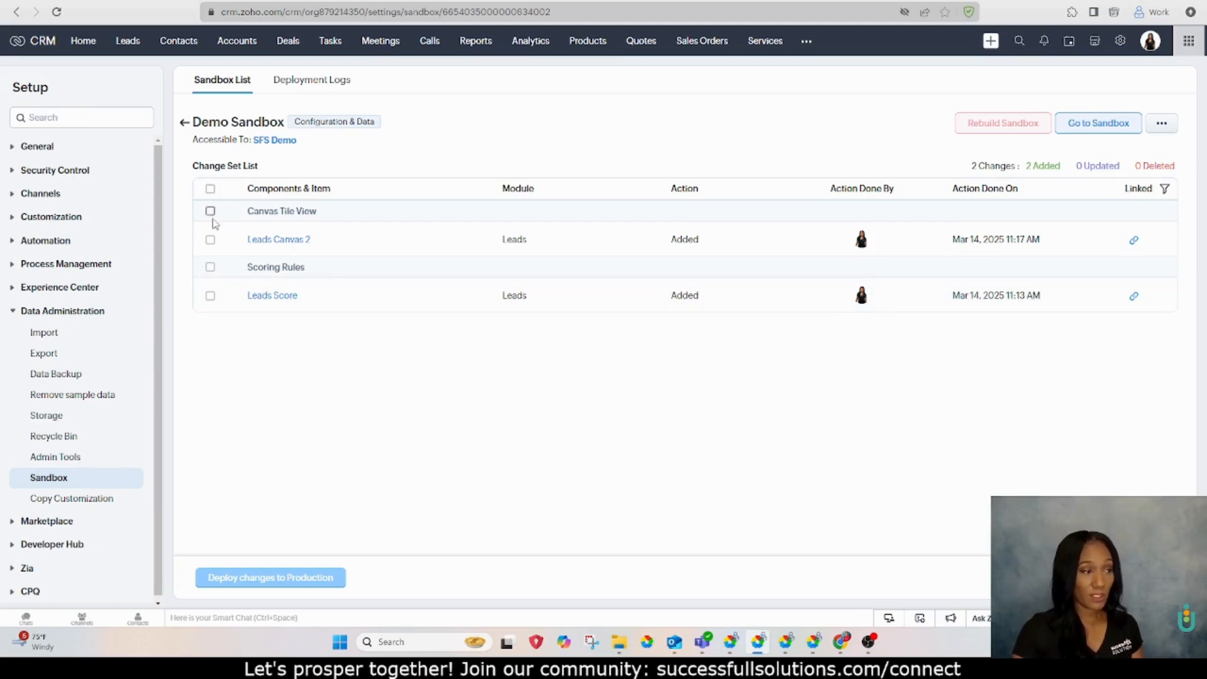
left_click(211, 189)
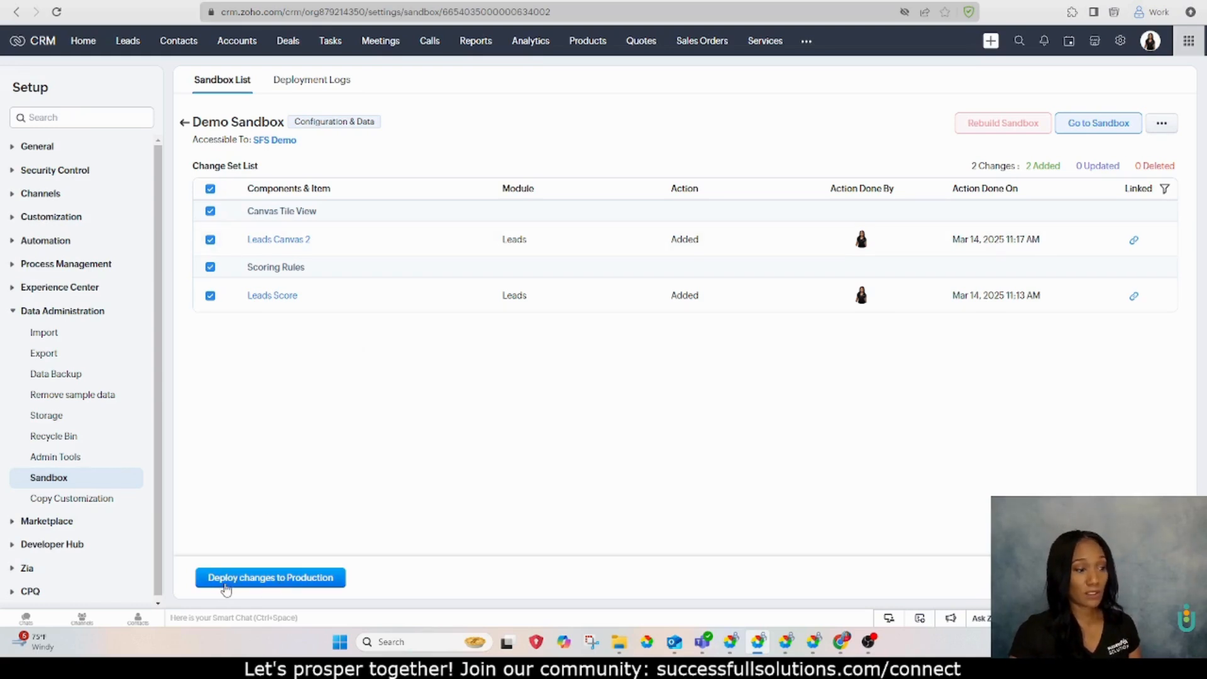
left_click(279, 579)
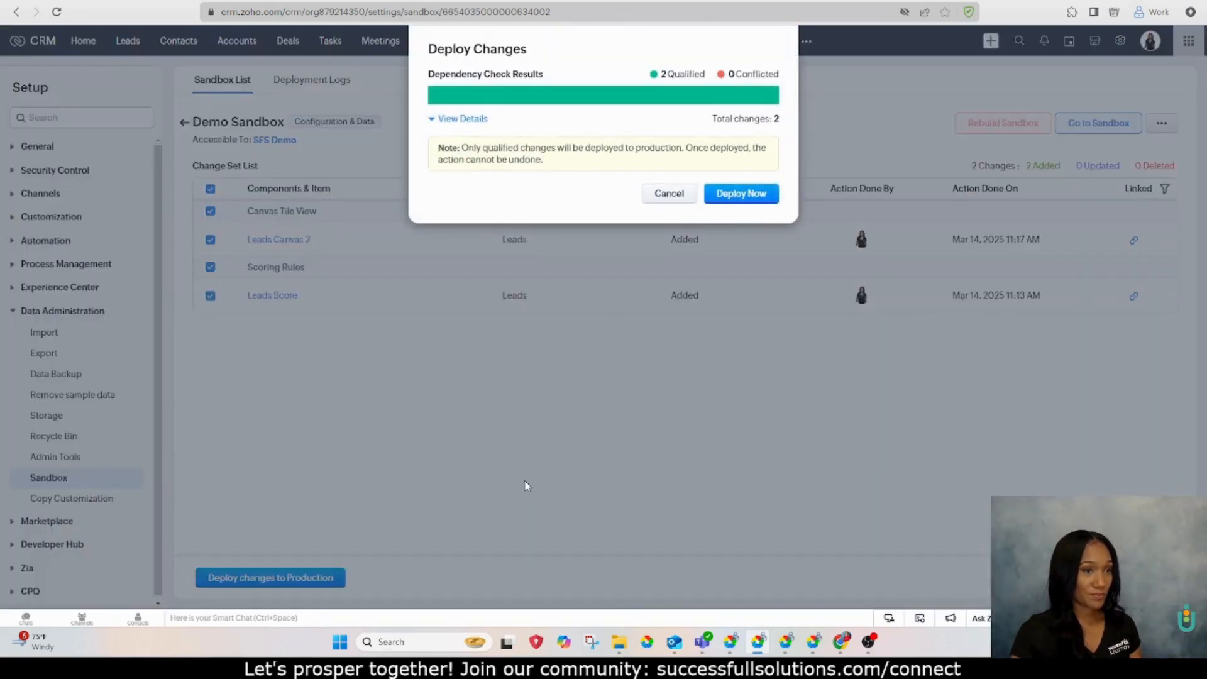
left_click(448, 120)
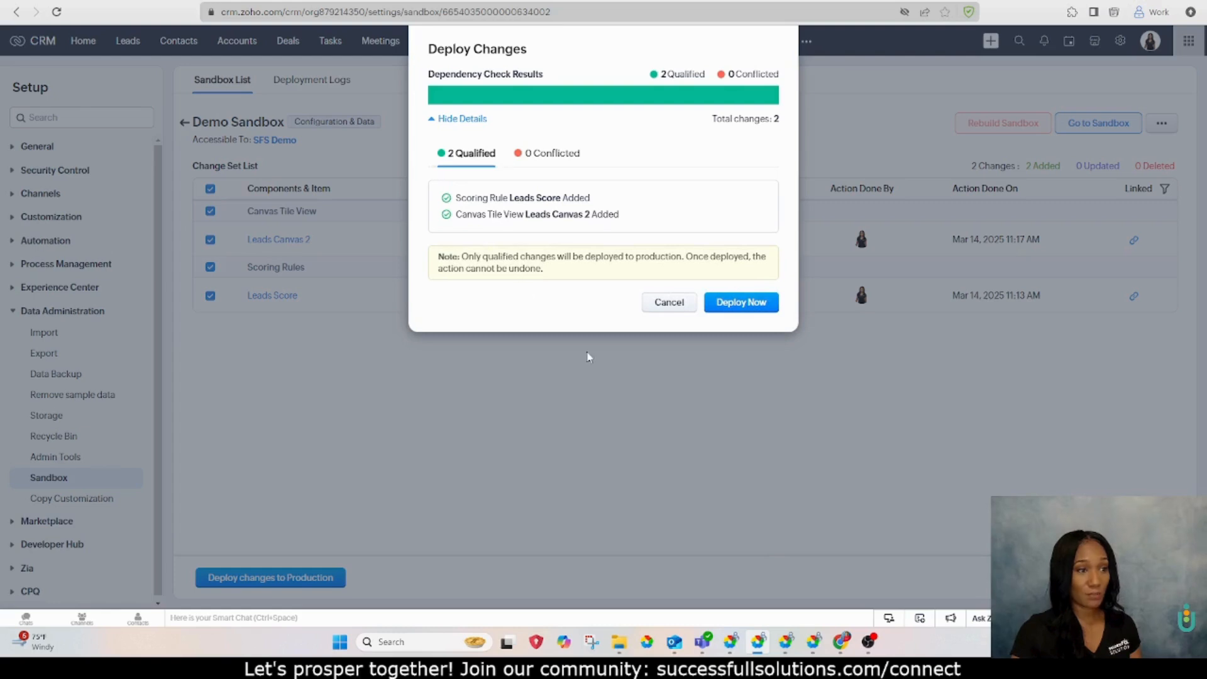
left_click(743, 304)
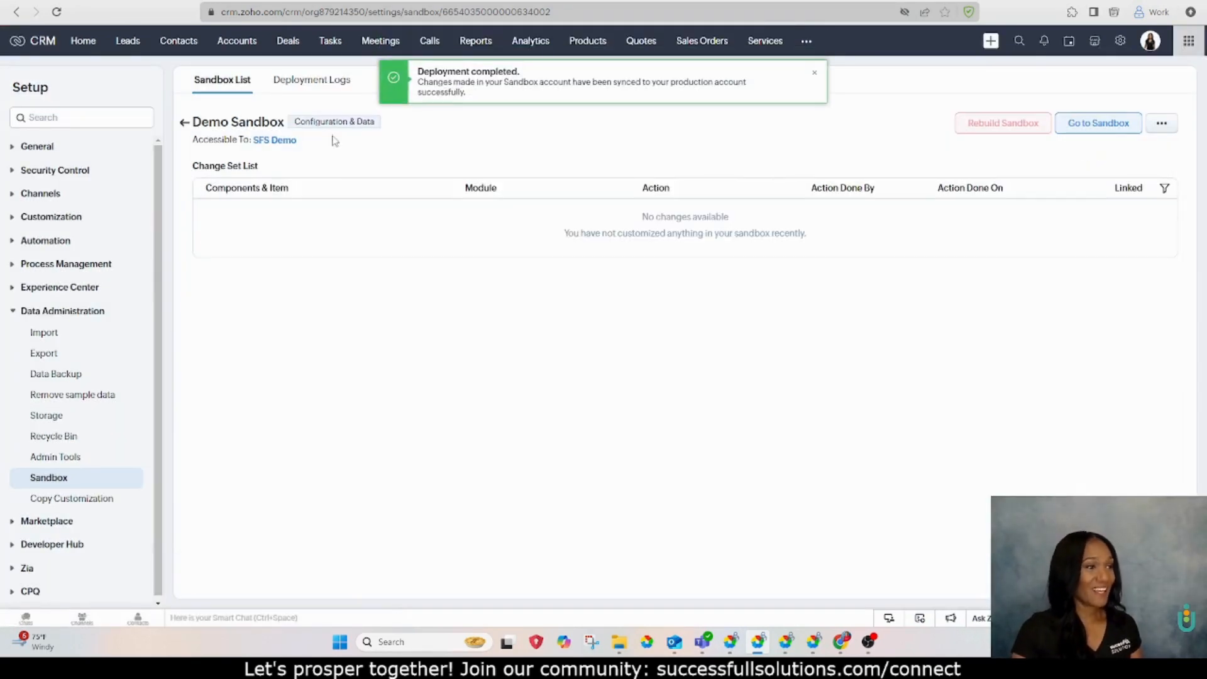
left_click(297, 81)
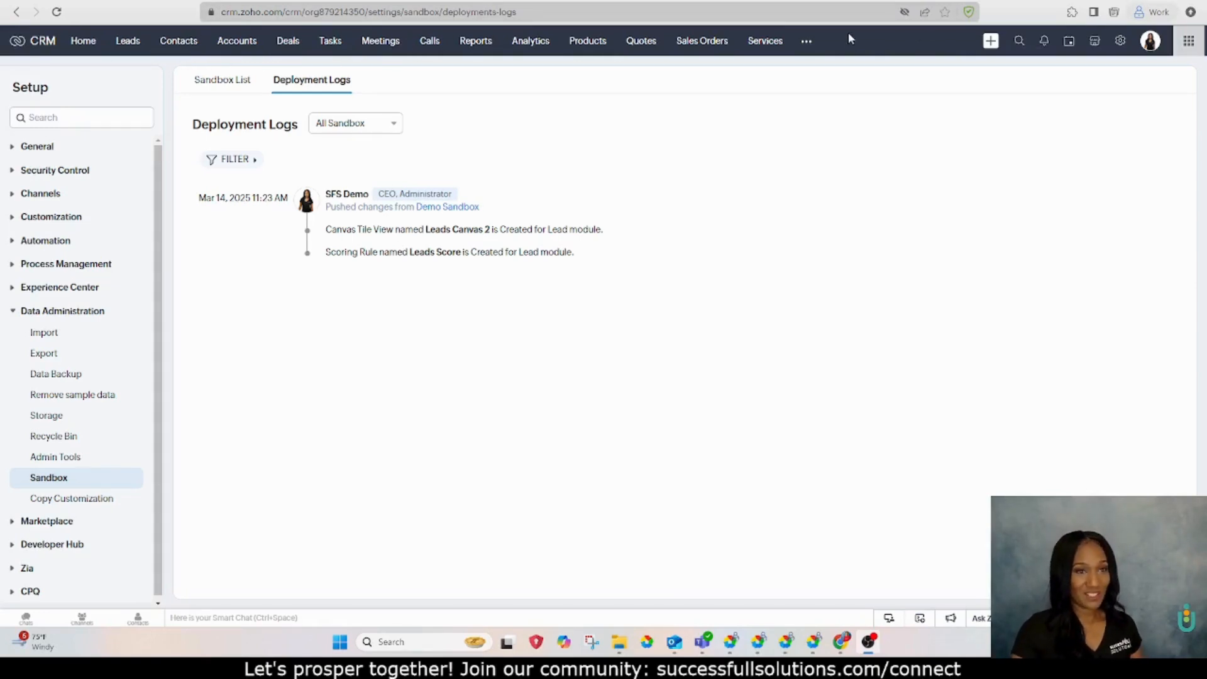
- Reload the production account's Leads module and switch its tile view to Leads Canvas 2
left_click(128, 42)
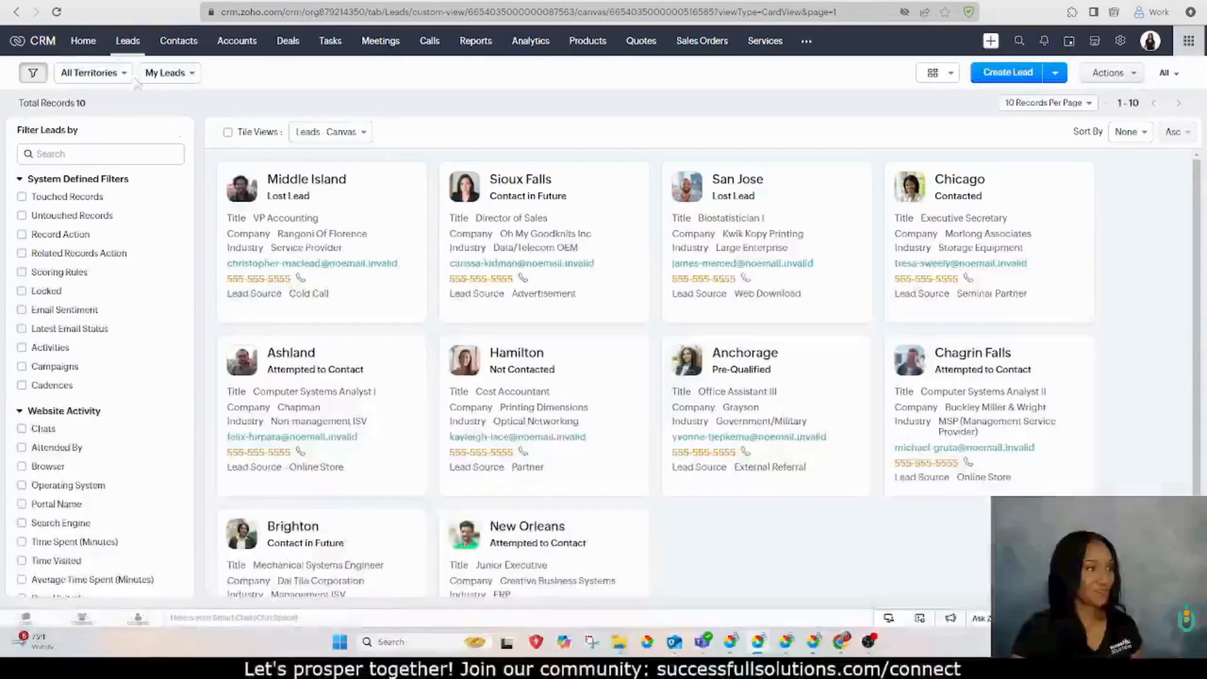
left_click(56, 12)
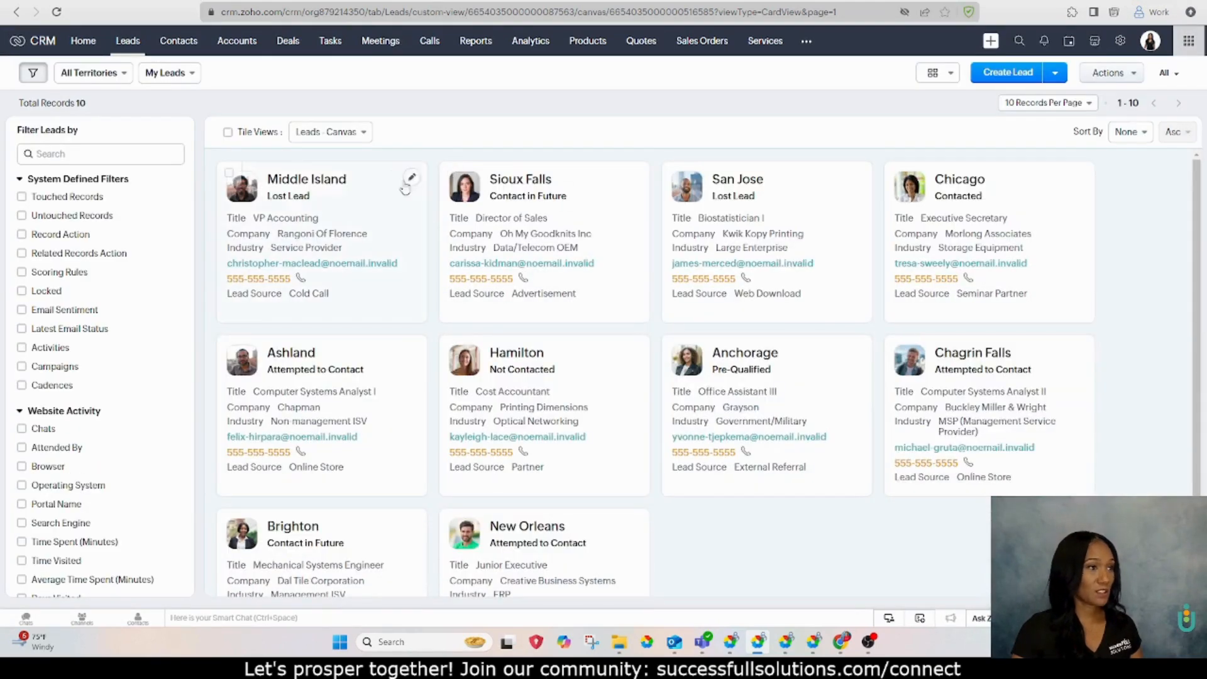
left_click(358, 132)
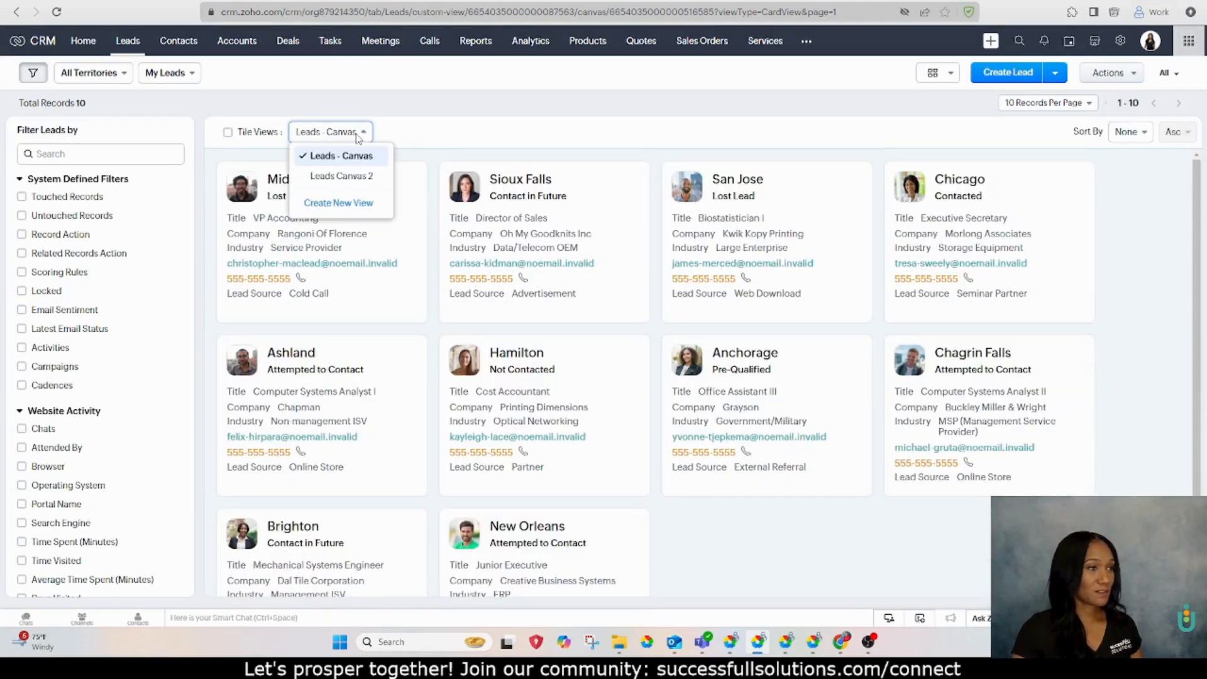
left_click(355, 181)
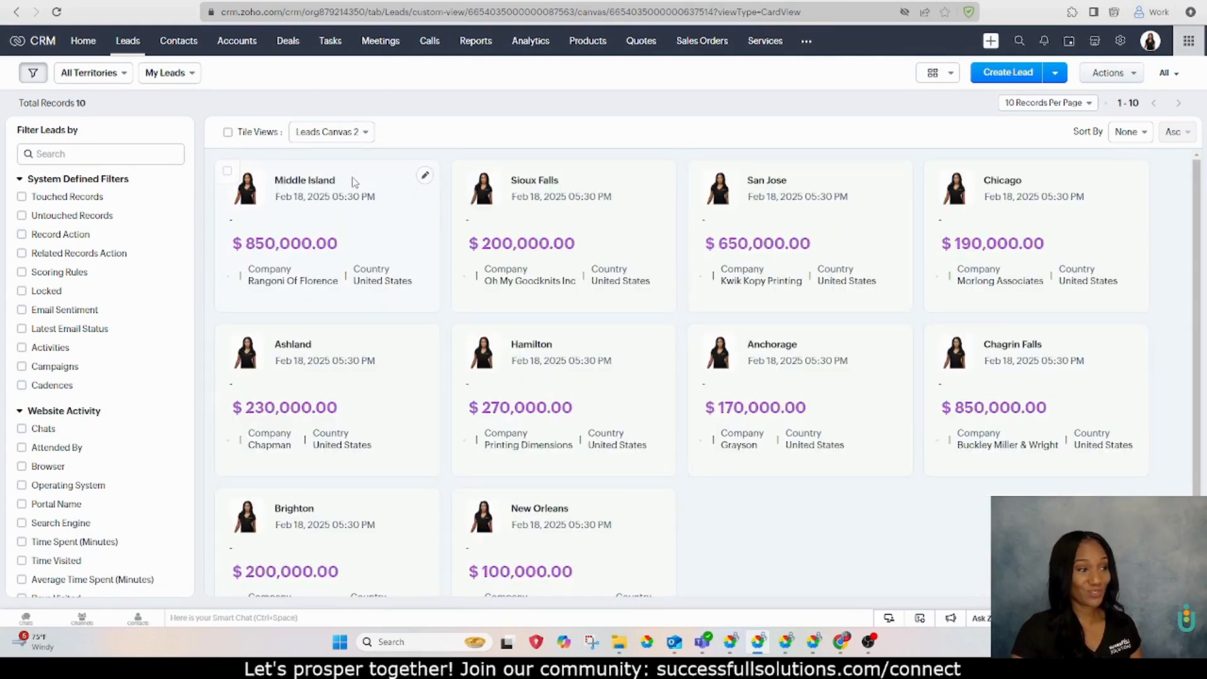
- Search the lead filters for "sco" and filter the leads by the Leads Score scoring rule with Positive Score > 0
left_click(111, 155)
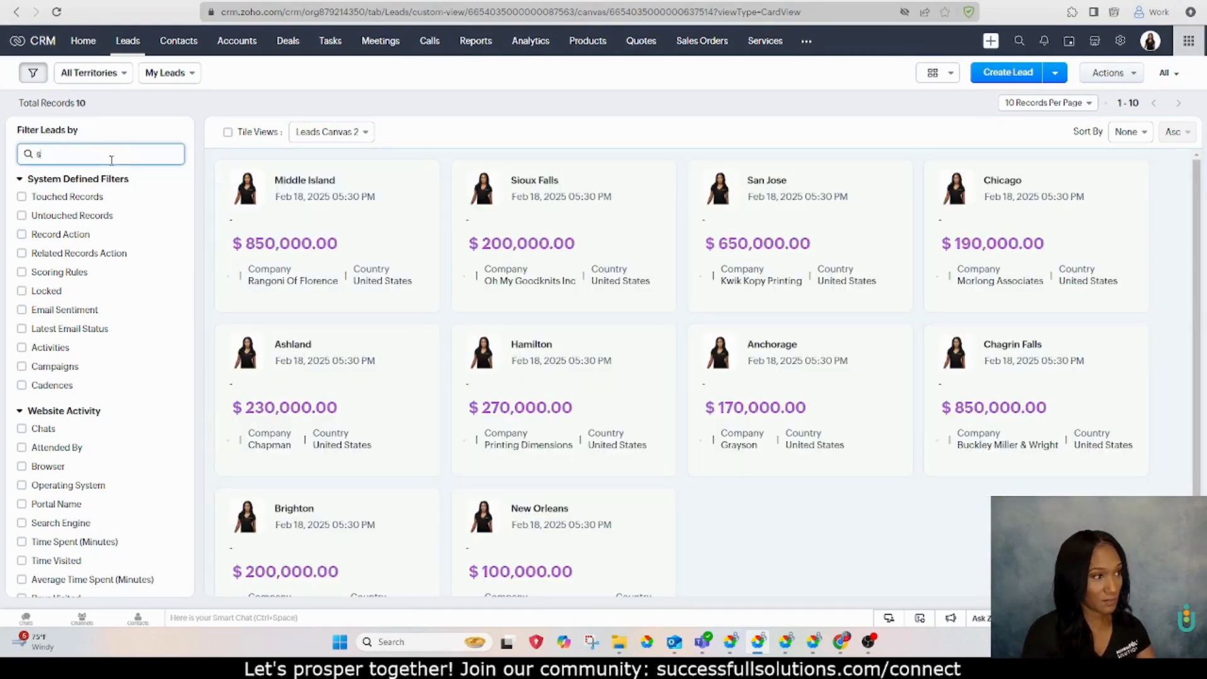
type("sco")
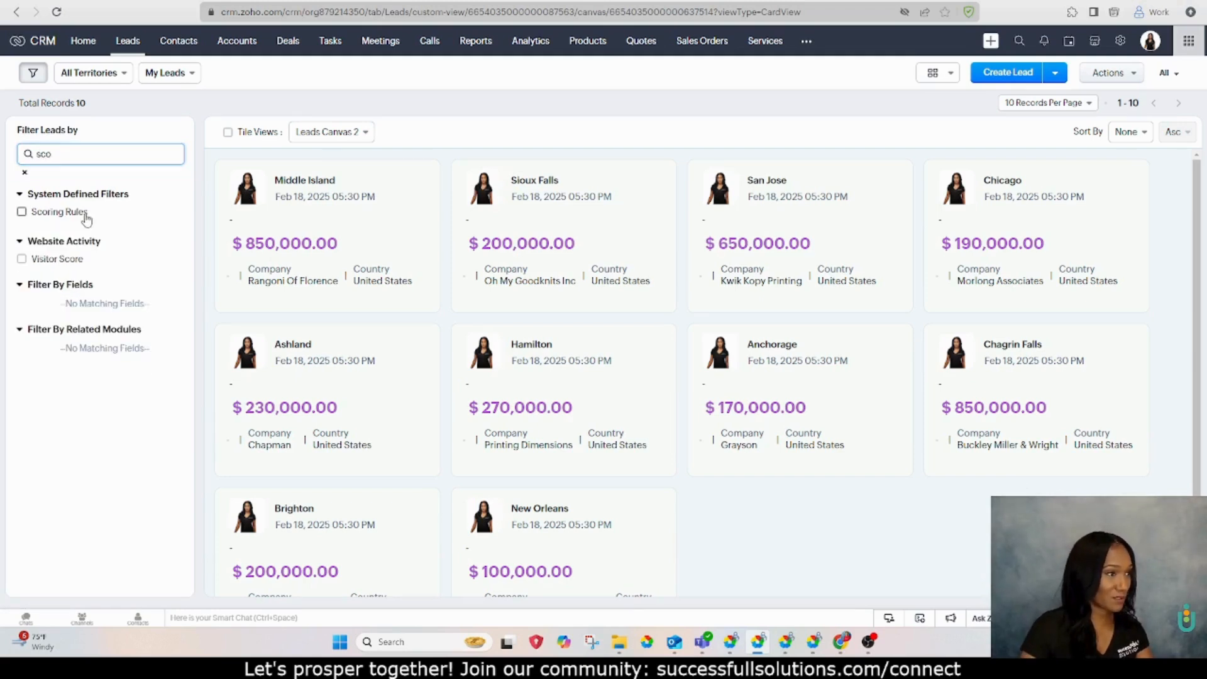
left_click(86, 215)
left_click(110, 229)
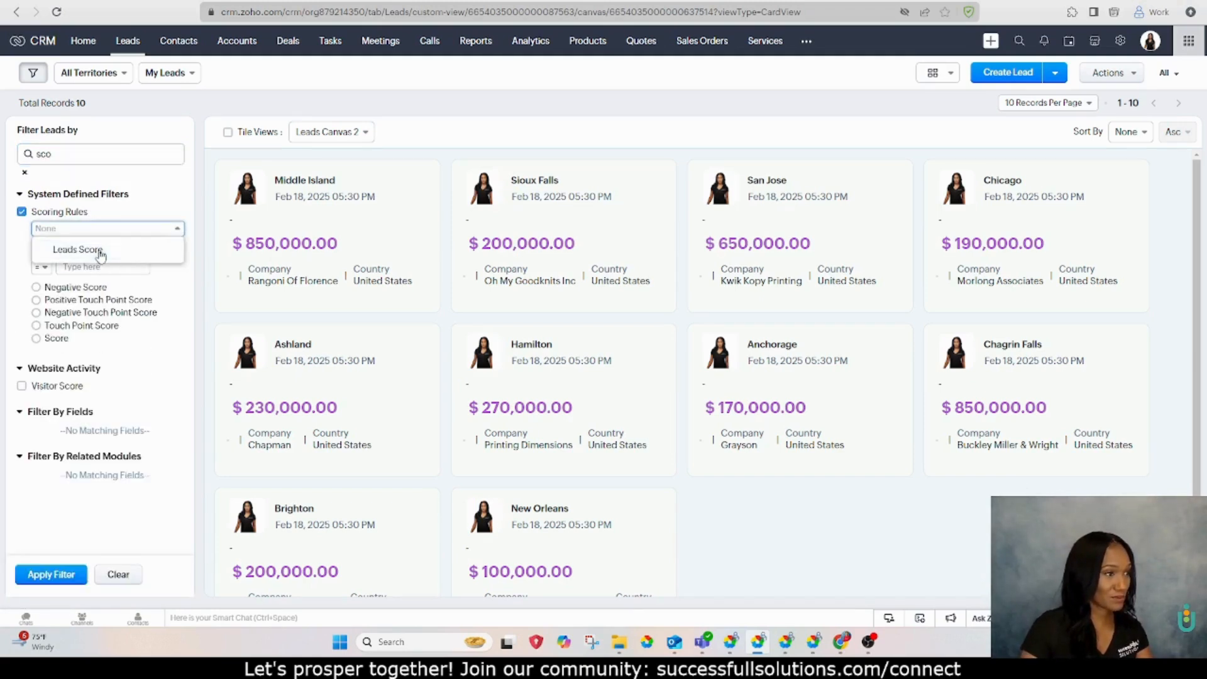
left_click(77, 249)
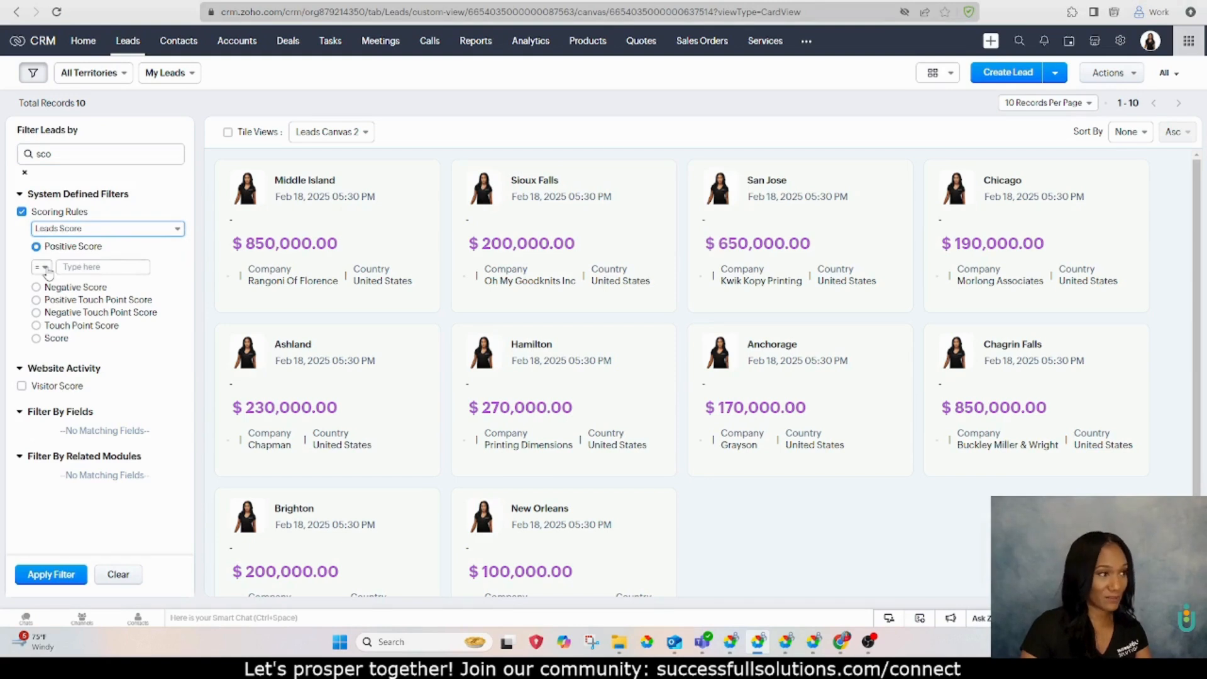
left_click(42, 267)
left_click(56, 353)
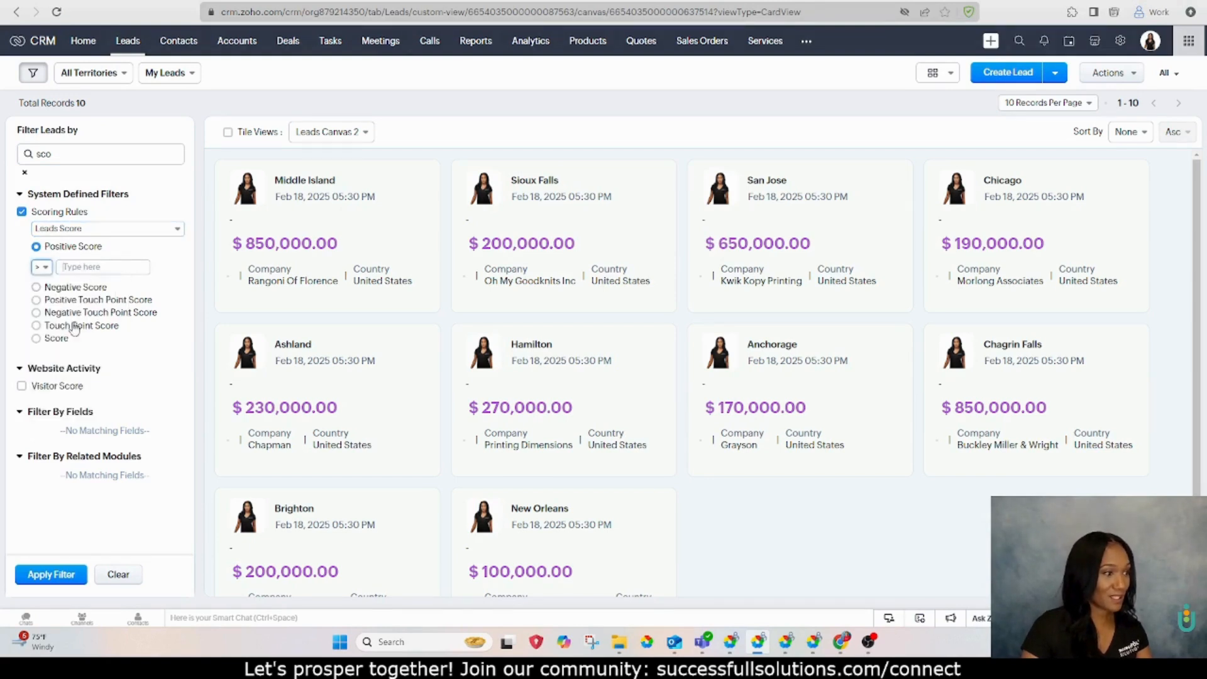
type("0")
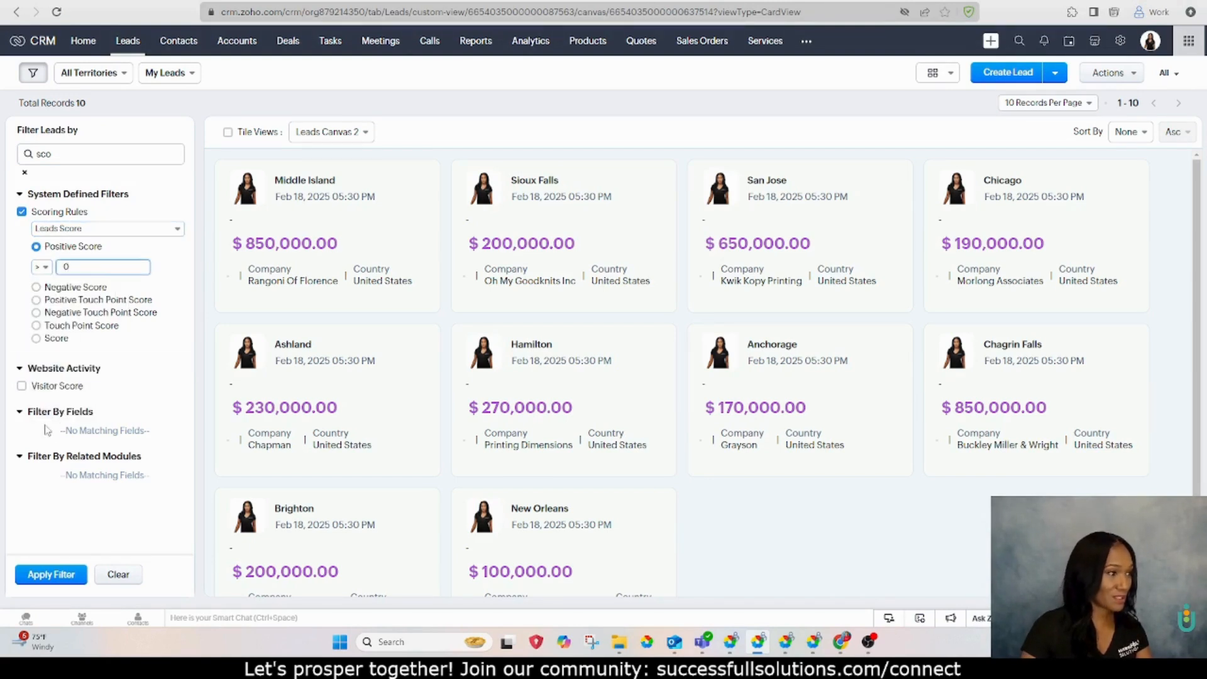
left_click(51, 575)
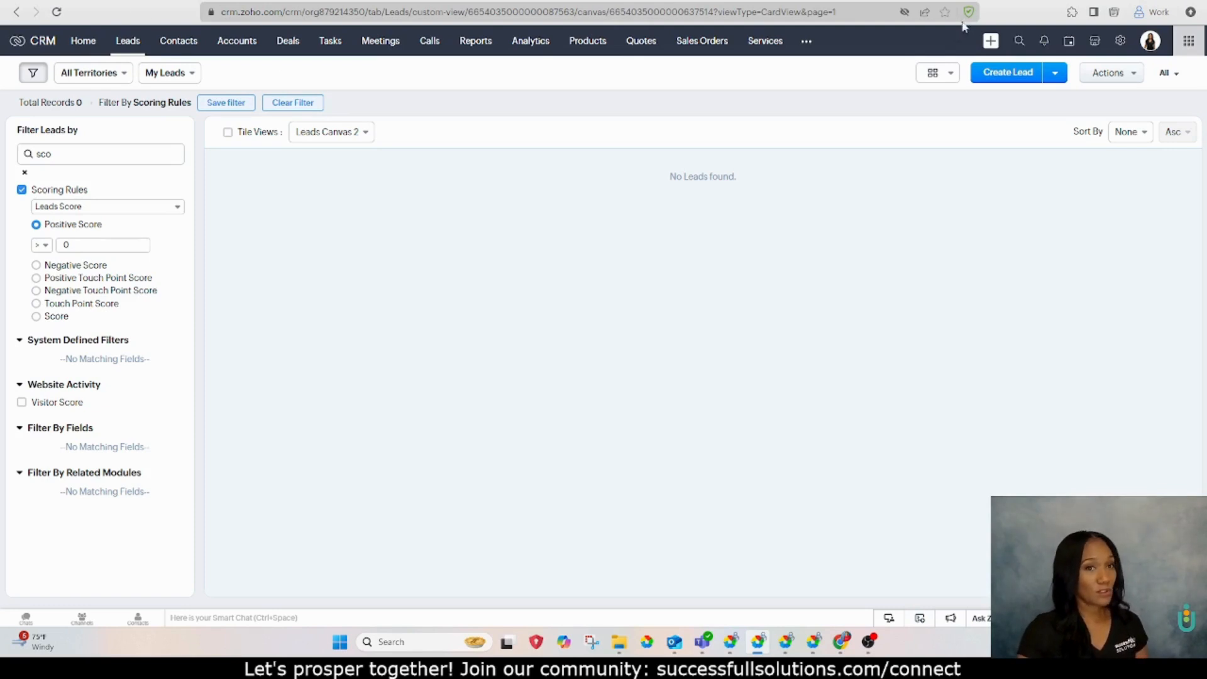
- Open Demo Sandbox for editing from setup's sandbox list, view the users selectable under Accessible To, and cancel the edit
left_click(1121, 43)
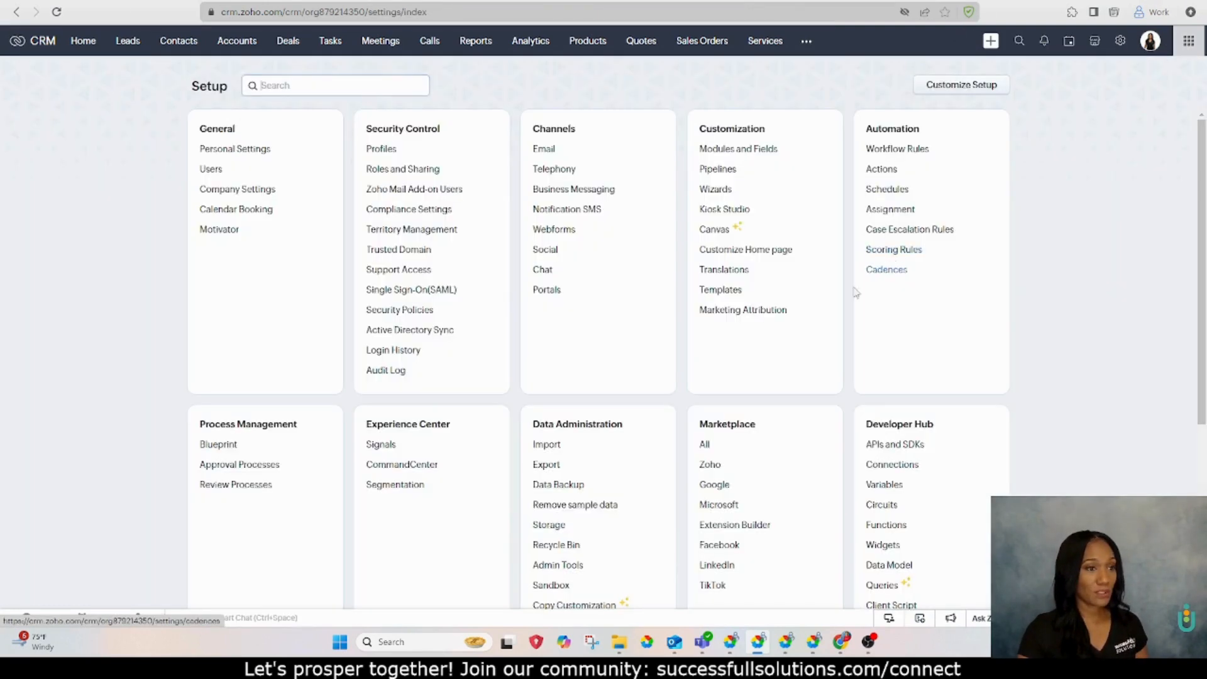
scroll(599, 432, "down", 4)
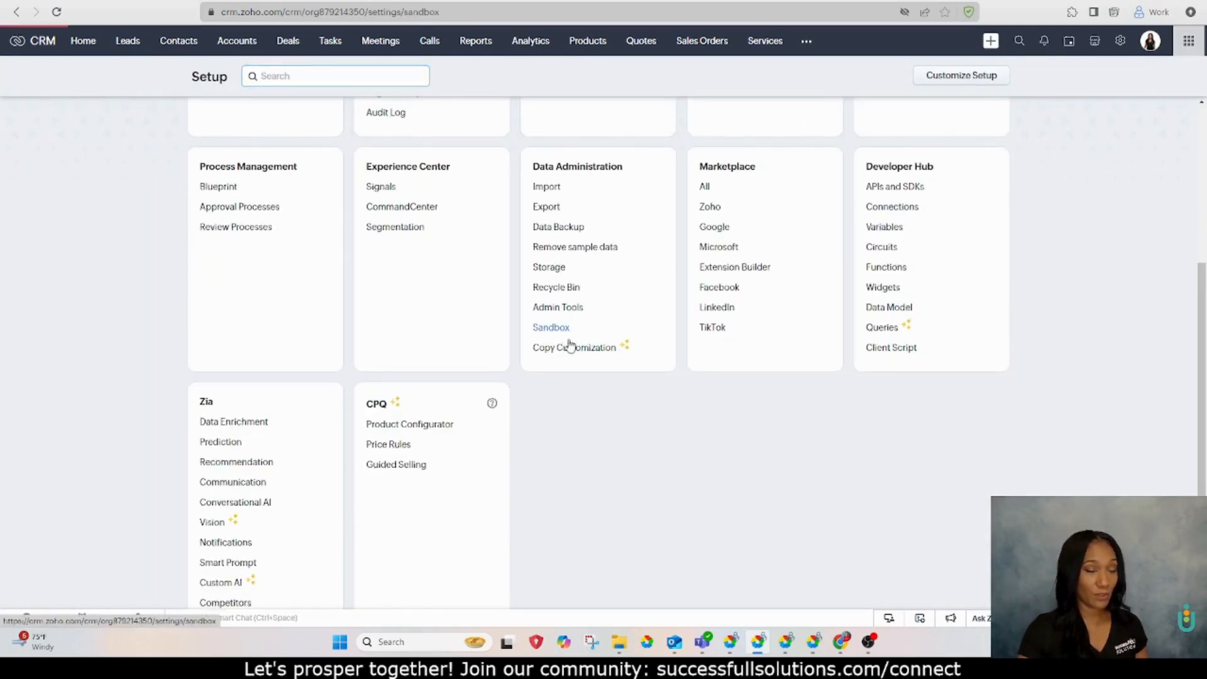
left_click(539, 327)
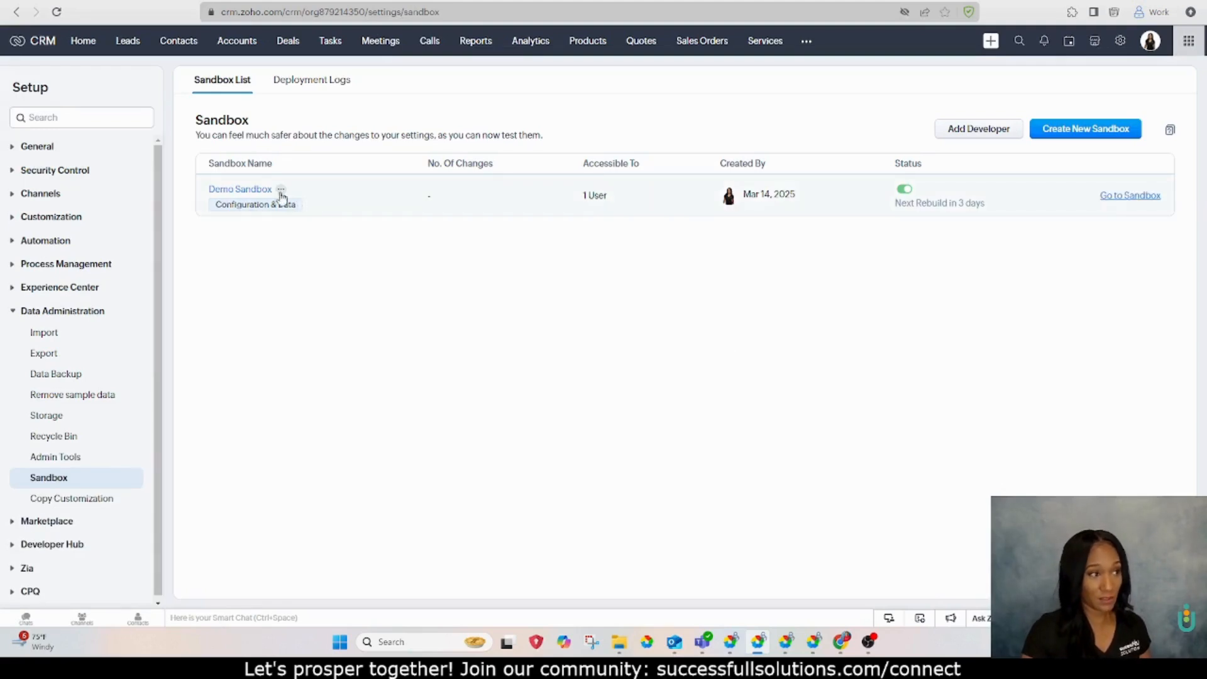
left_click(281, 191)
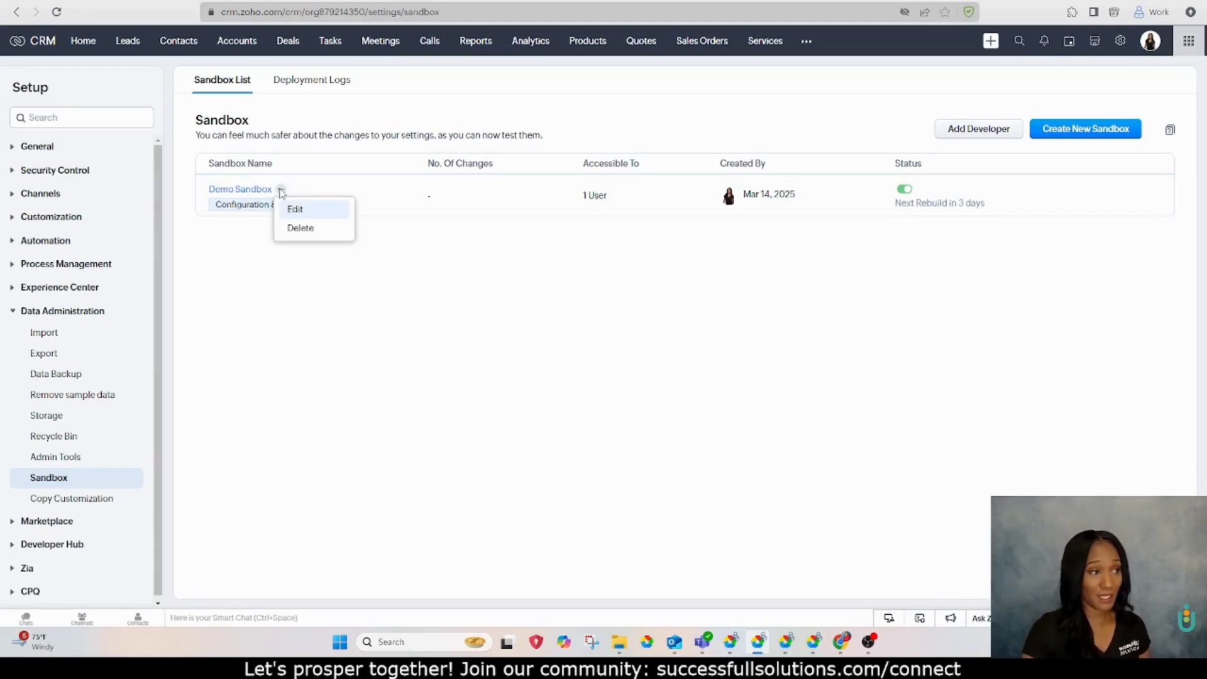
left_click(304, 211)
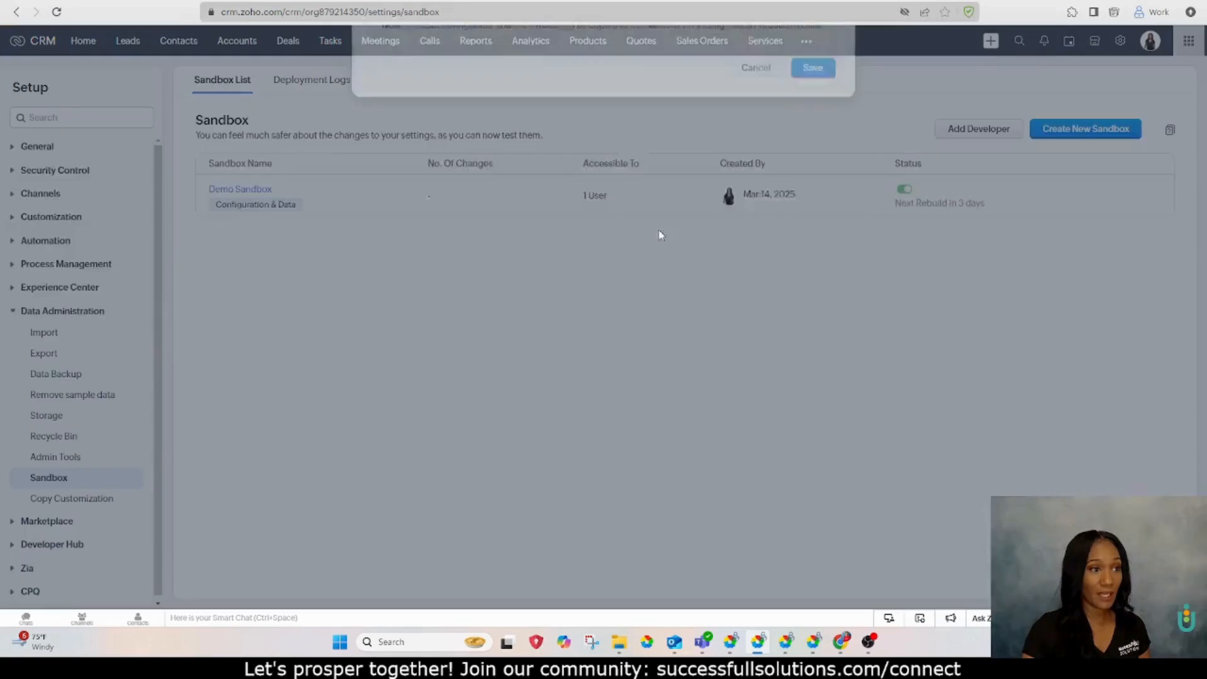
left_click(651, 391)
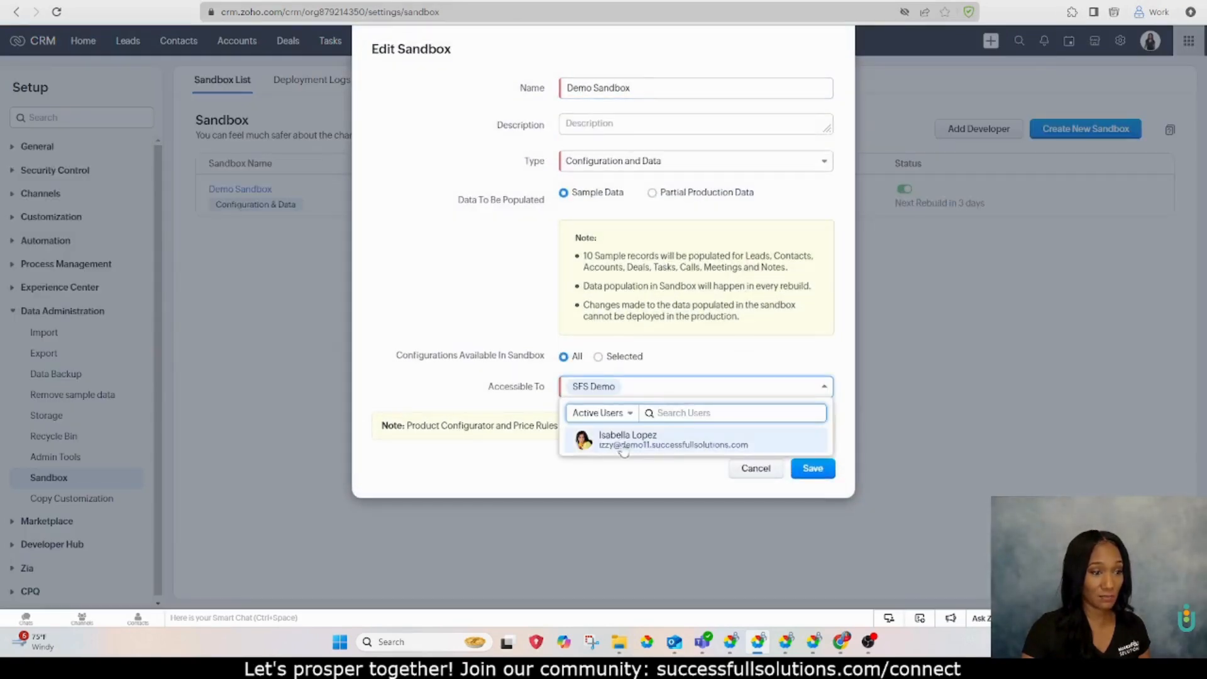
left_click(751, 470)
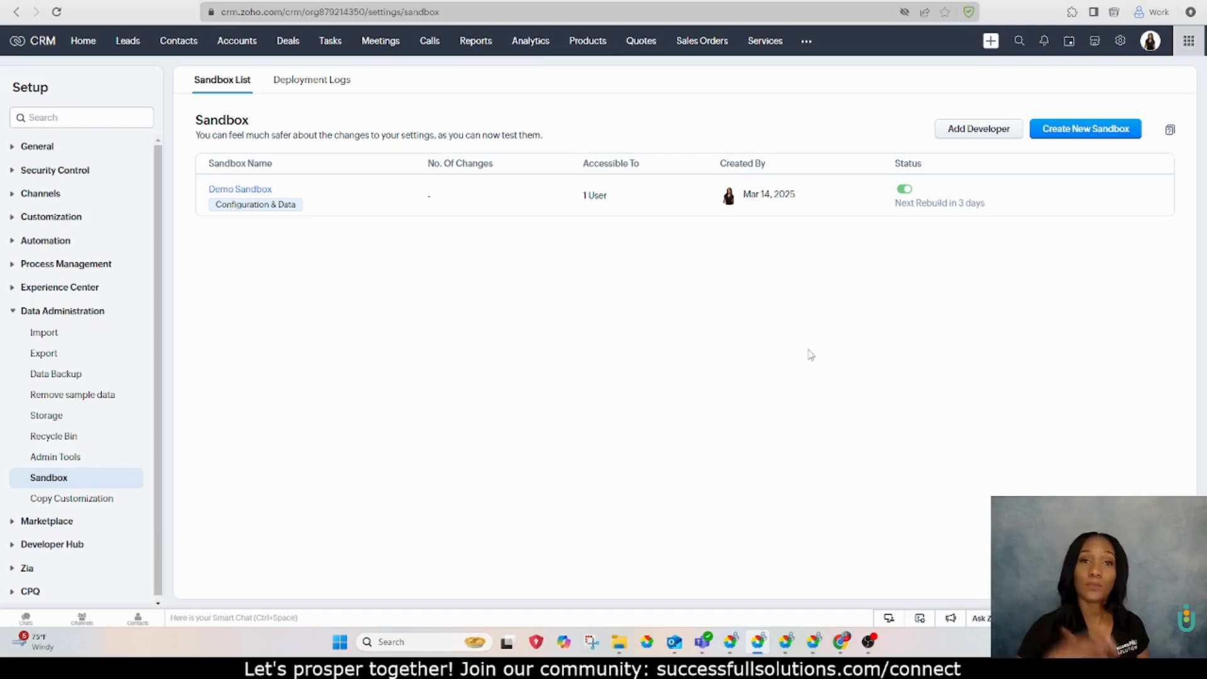